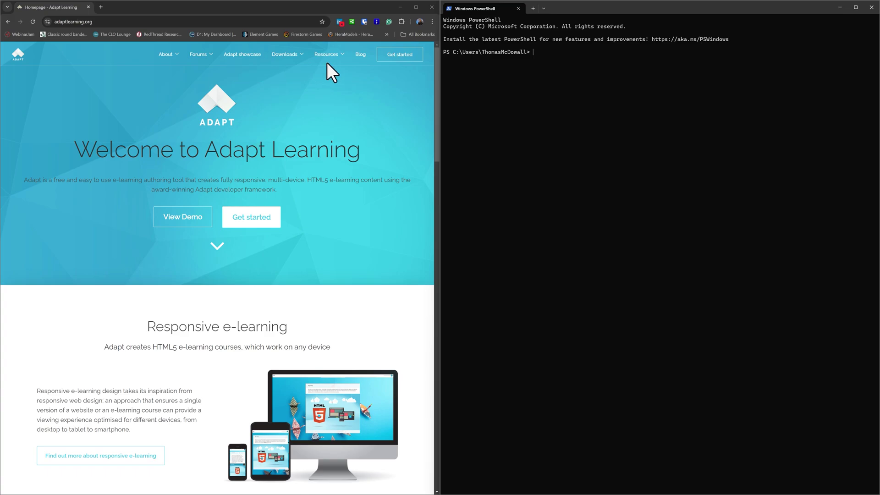
Step: Open the 'Installing the Authoring Tool' wiki page and expand the Node.js (LTS release) prerequisite
mouse_move(330, 63)
left_click(338, 90)
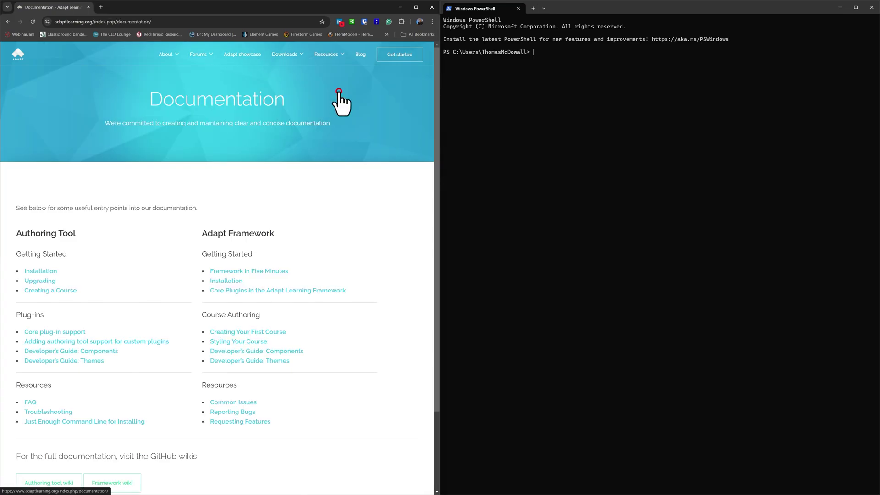
left_click(41, 272)
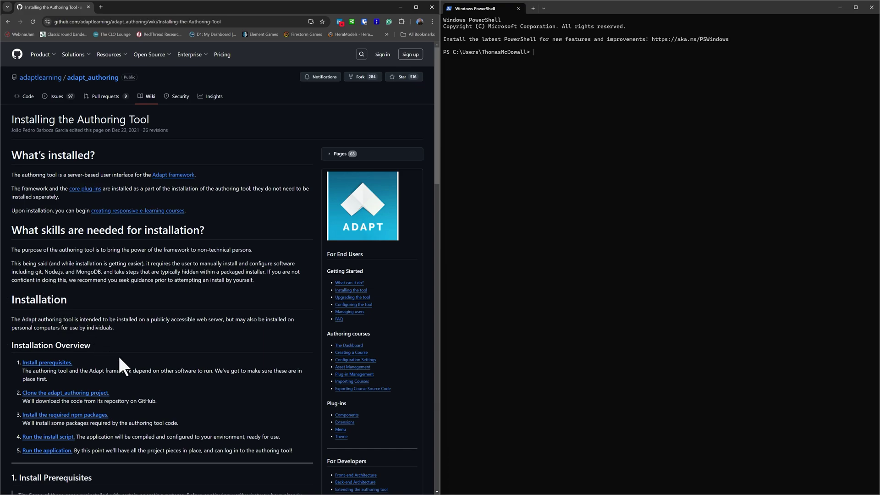
scroll(117, 354, "down", 5)
scroll(119, 356, "down", 2)
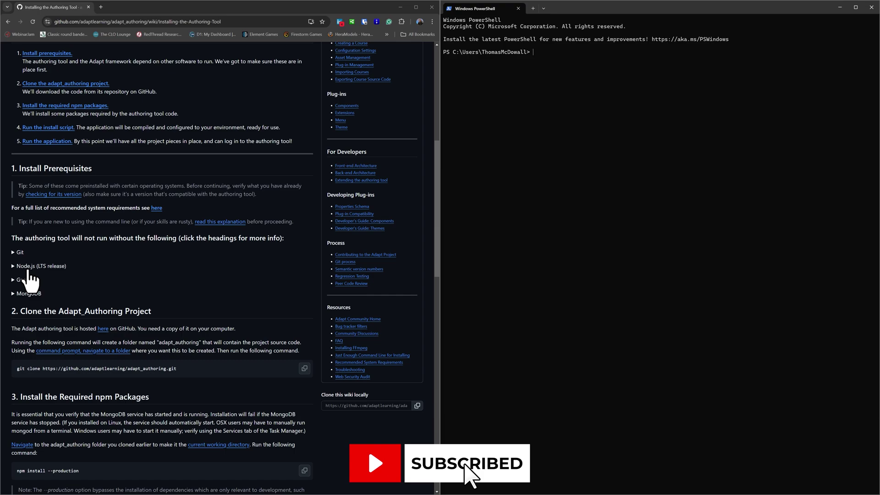
left_click(44, 267)
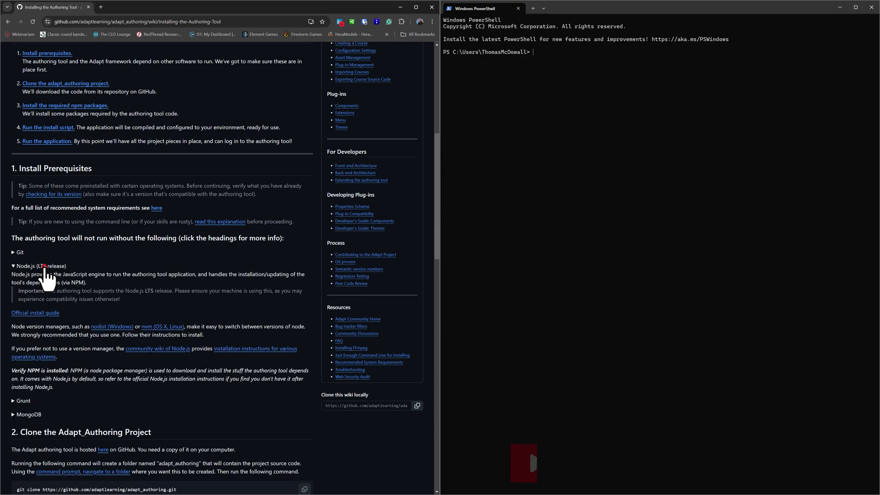
Step: Download the Node.js v16.20.2 Windows installer from the Prebuilt Installer options
middle_click(39, 316)
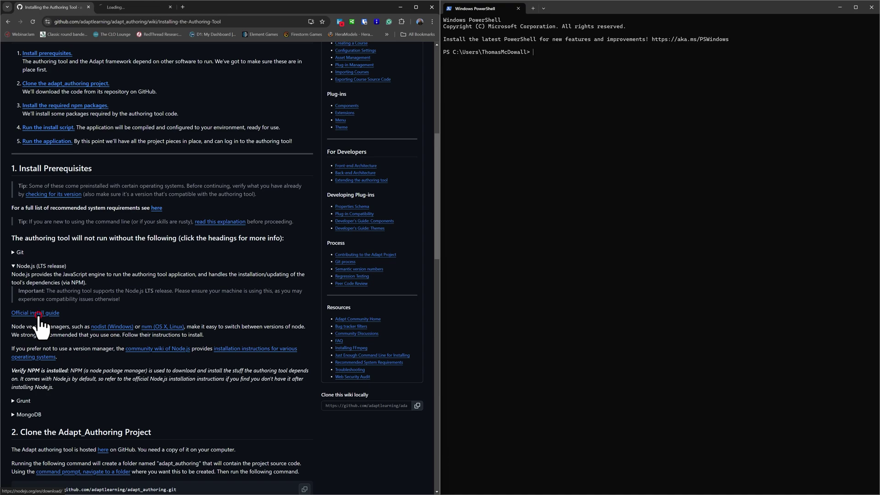
left_click(131, 6)
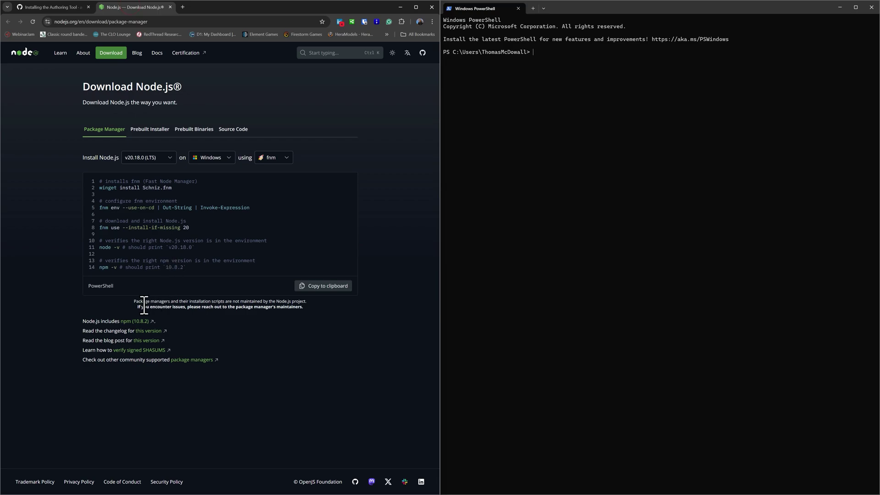
left_click(158, 129)
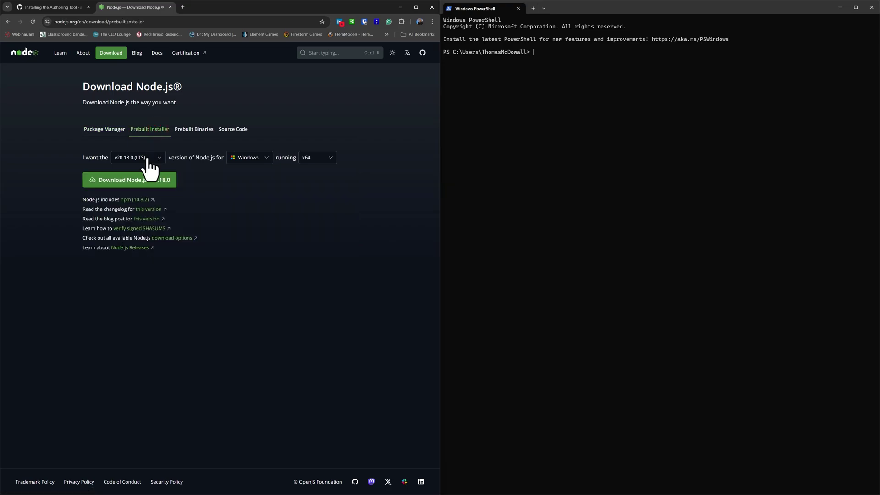
left_click(147, 159)
scroll(142, 183, "down", 3)
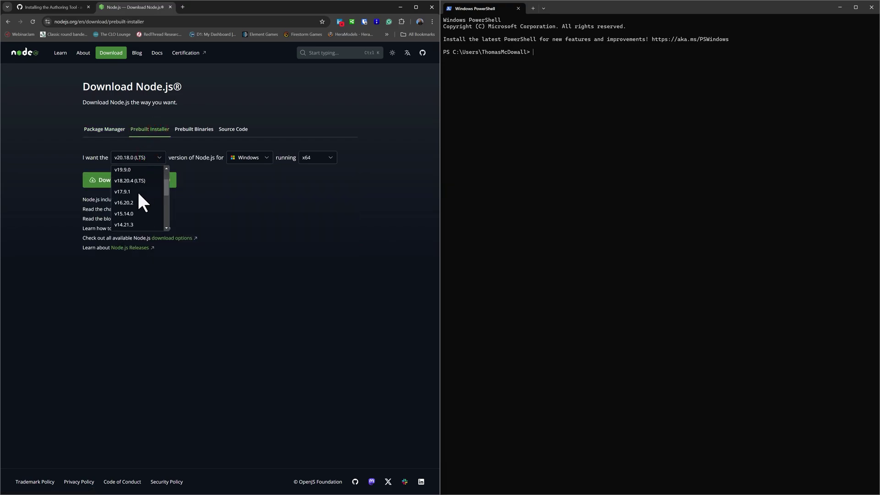
left_click(125, 202)
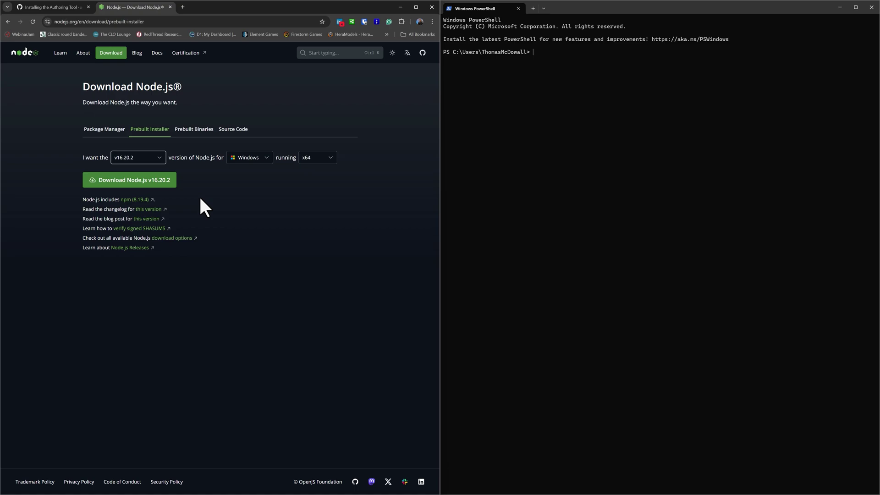
left_click(105, 179)
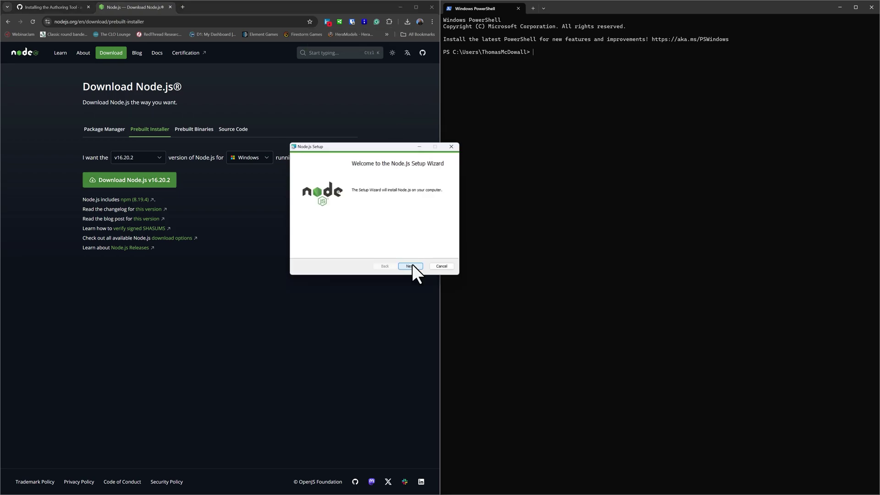
Step: Install Node.js v16.20.2 with the default folder and features, plus the native-module tools option
left_click(410, 265)
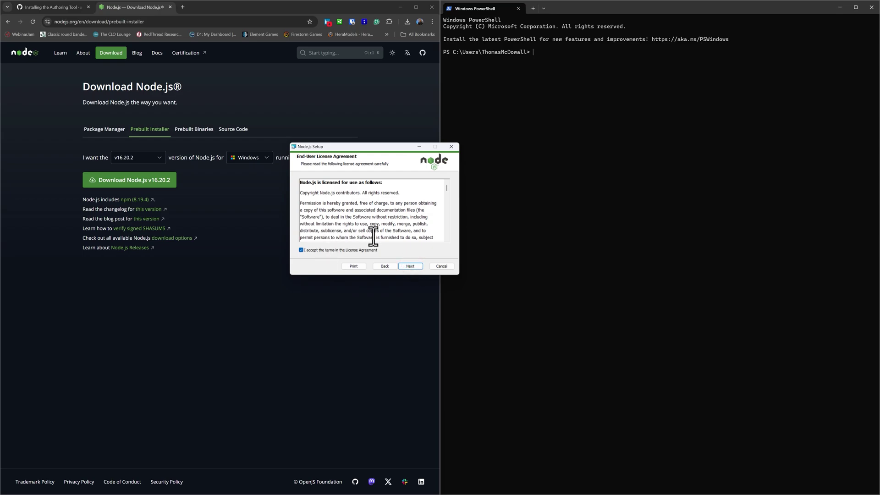
left_click(411, 267)
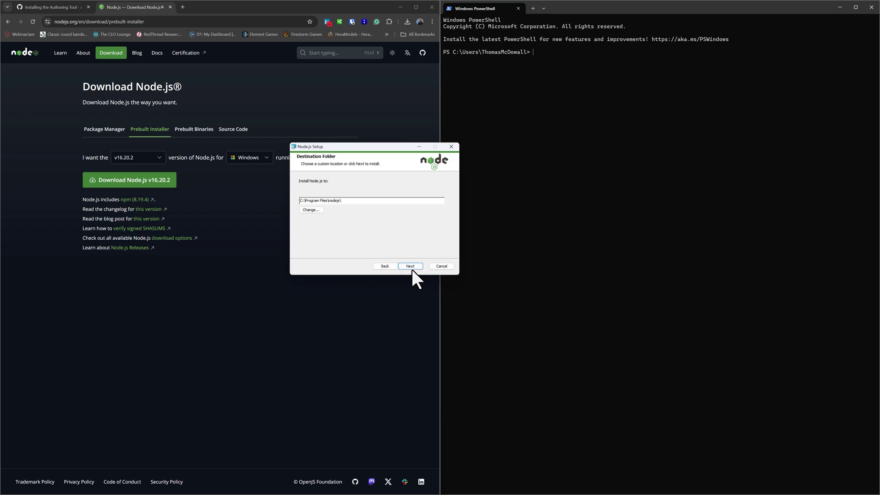
left_click(411, 268)
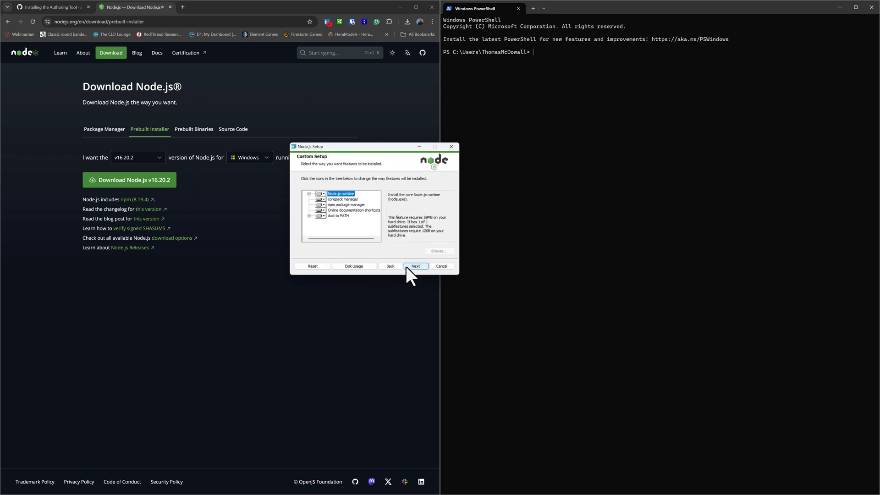
left_click(406, 266)
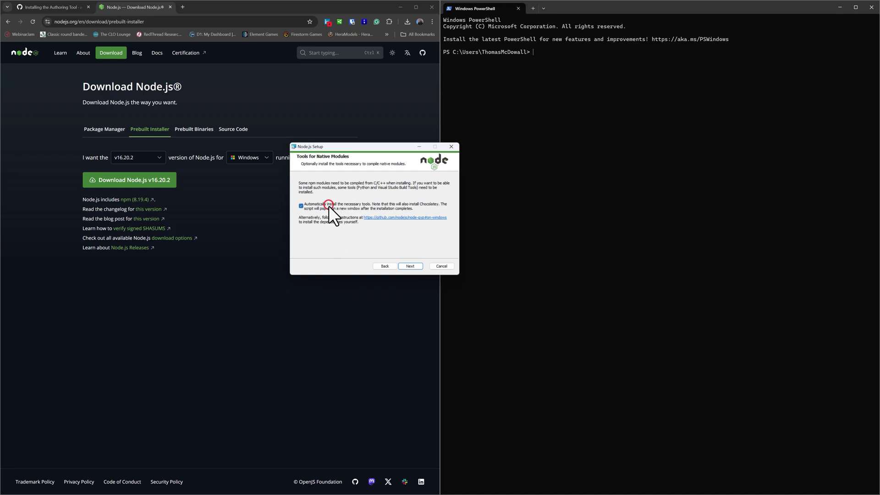
left_click(419, 266)
left_click(418, 265)
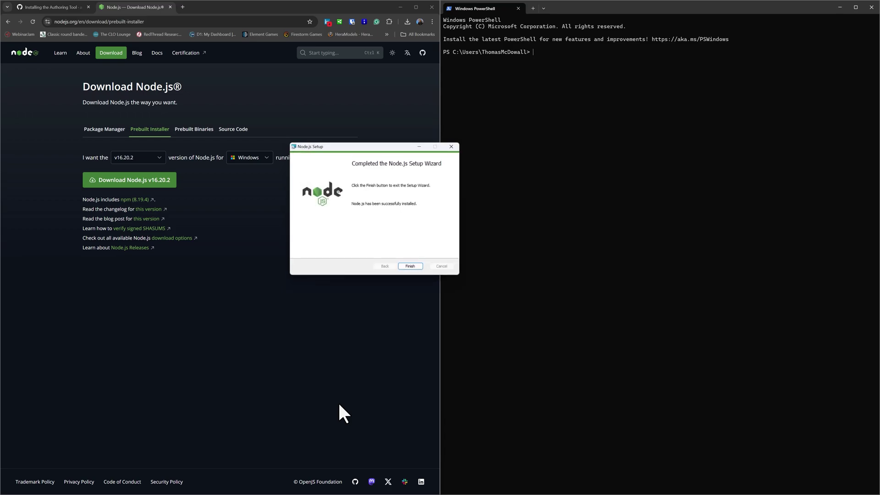
left_click(419, 265)
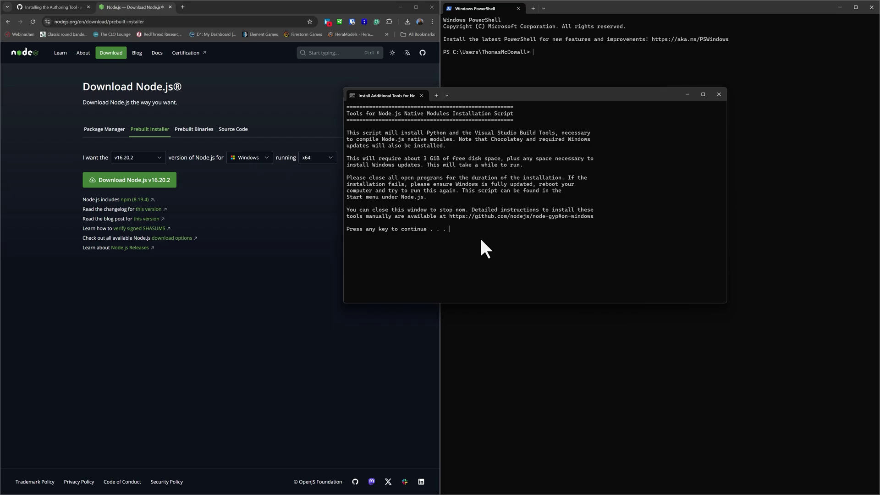
Step: Continue the native-module tools script until Chocolatey finishes, then close its window
key("Return")
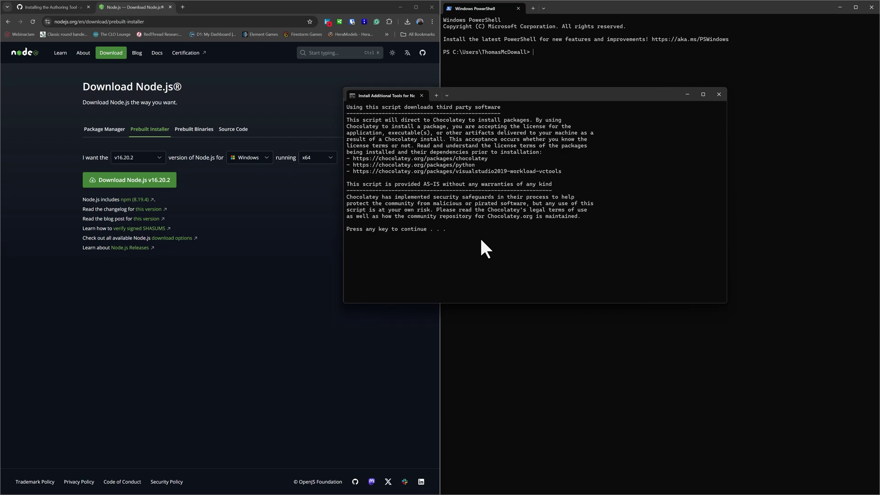
key("Return")
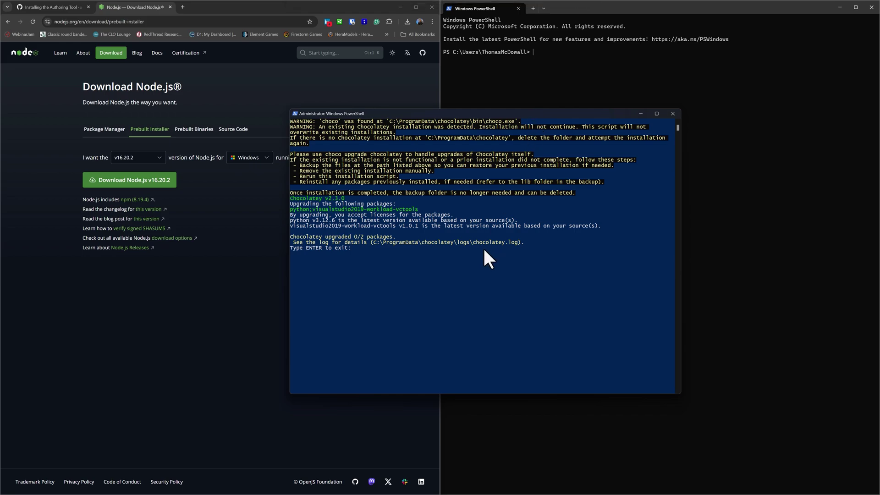
key("Return")
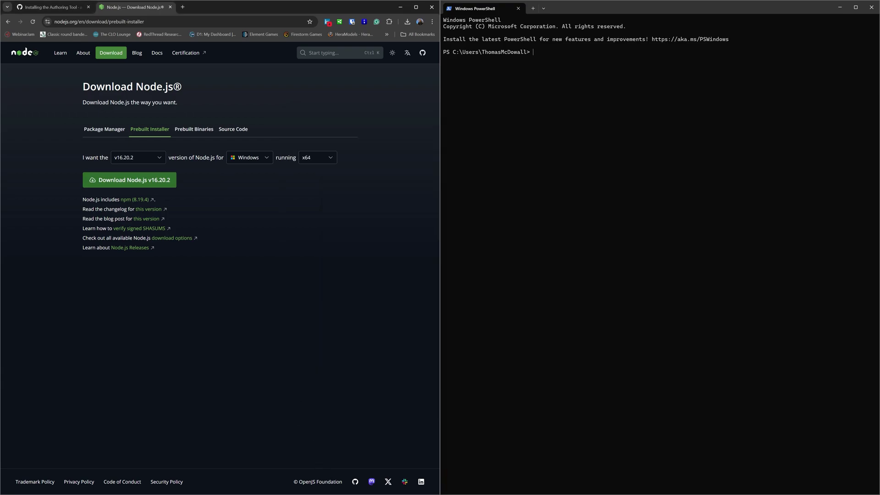
Step: Run node --version in PowerShell to confirm Node.js v16.20.2 is installed
key("alt+Tab")
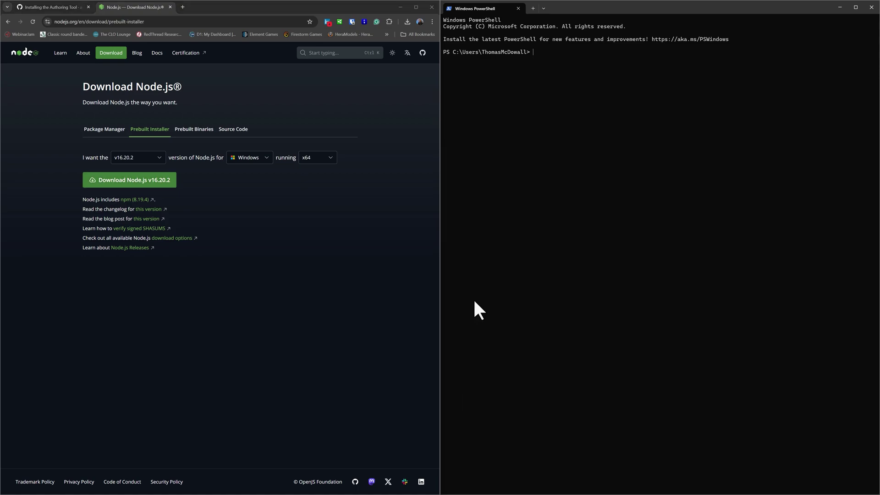
left_click(546, 50)
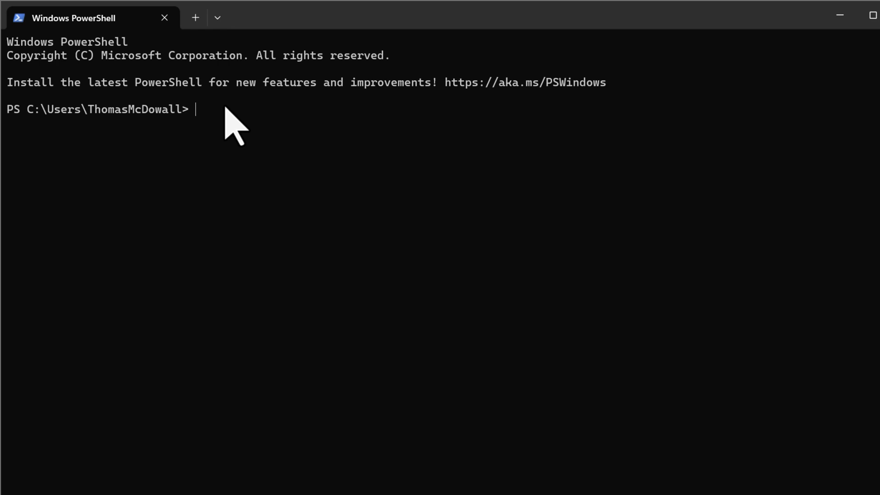
type("node --version")
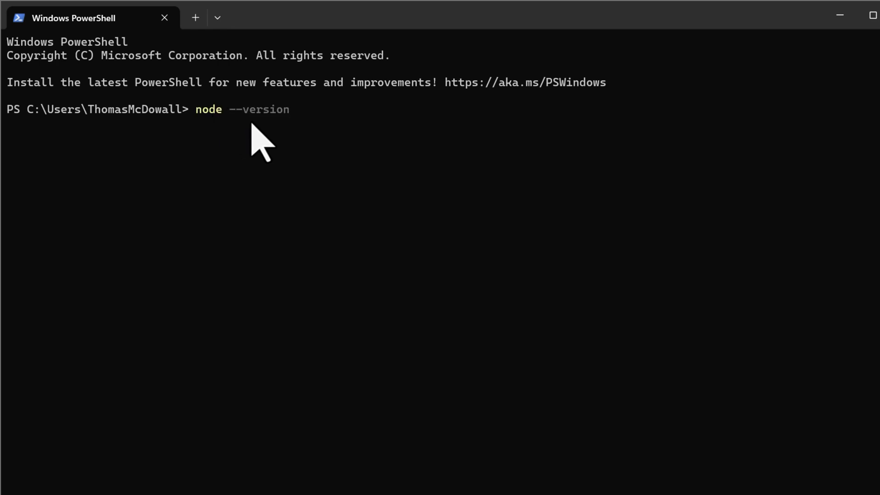
key("Return")
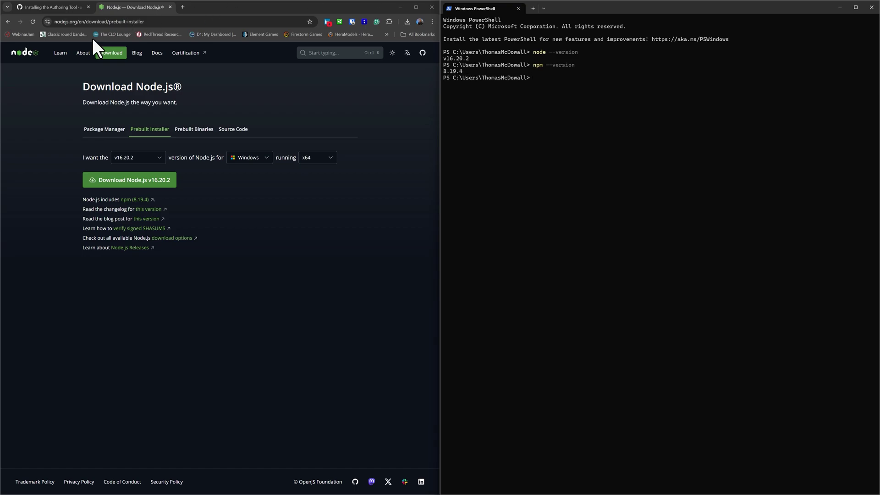
Step: Close the Node.js tab and open Git's official install guide from the wiki's Git prerequisite
left_click(170, 7)
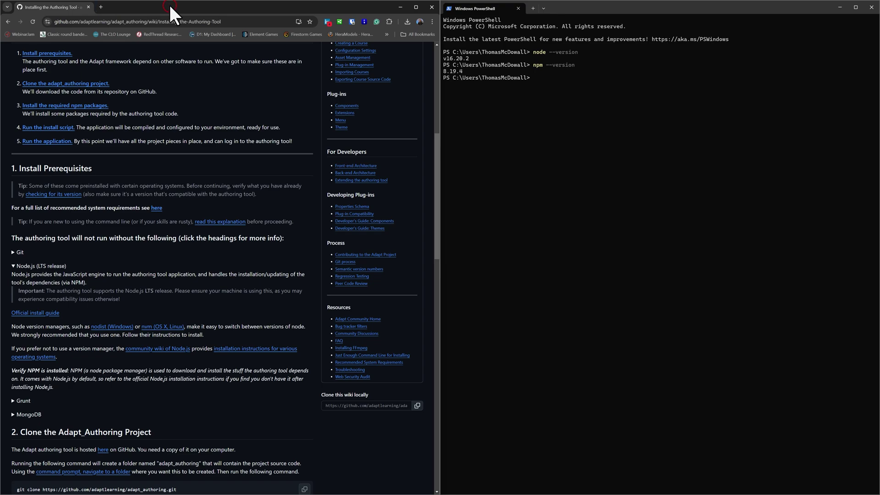
left_click(17, 266)
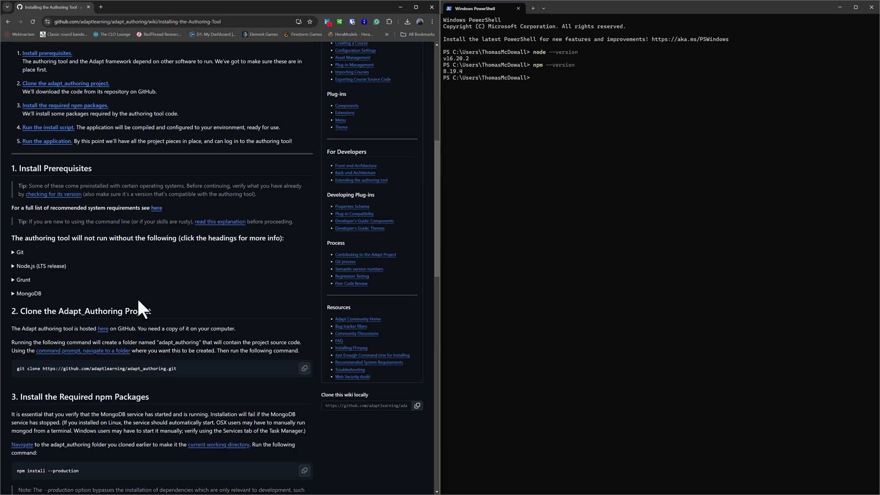
left_click(13, 252)
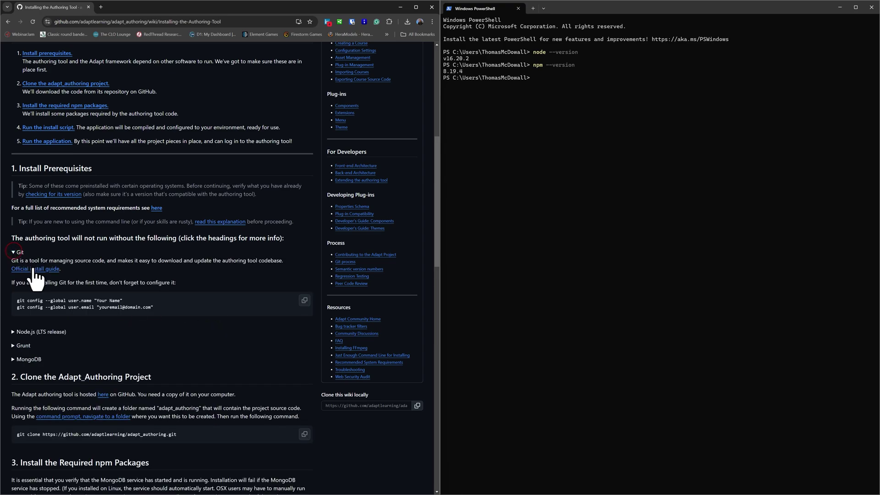
middle_click(33, 271)
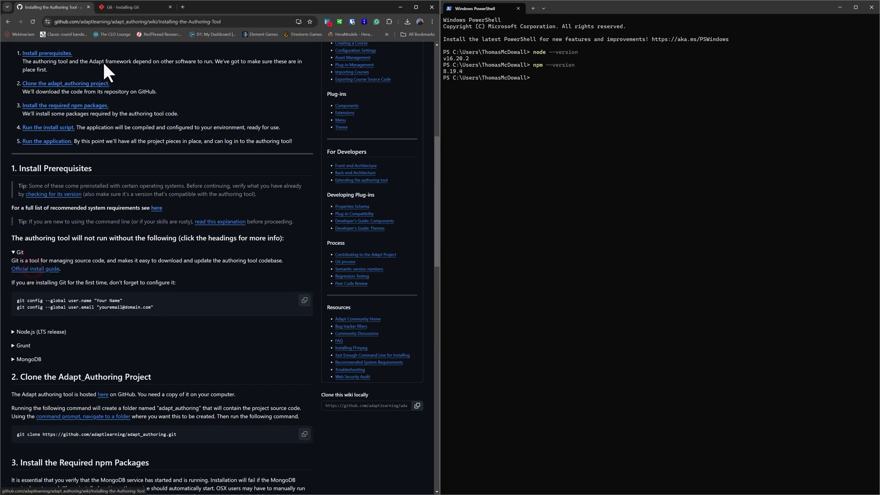
left_click(117, 7)
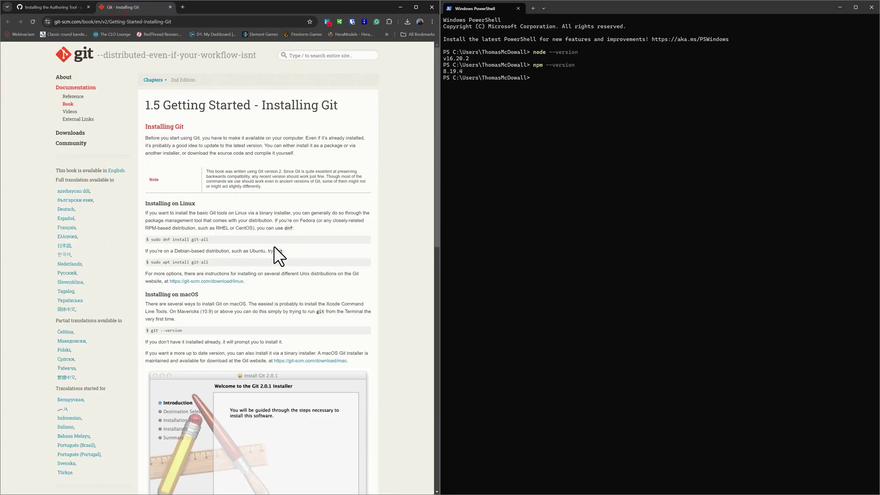
Step: Download the 64-bit Git for Windows Setup and launch the installer
scroll(241, 286, "down", 5)
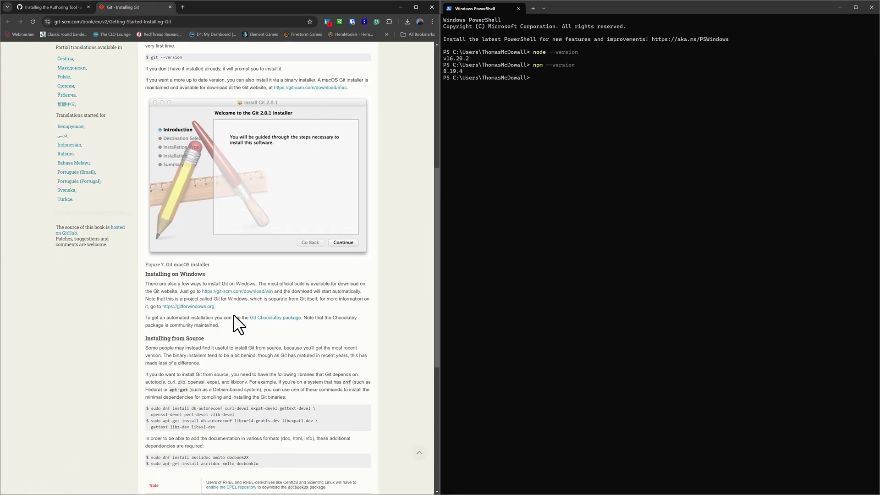
middle_click(235, 290)
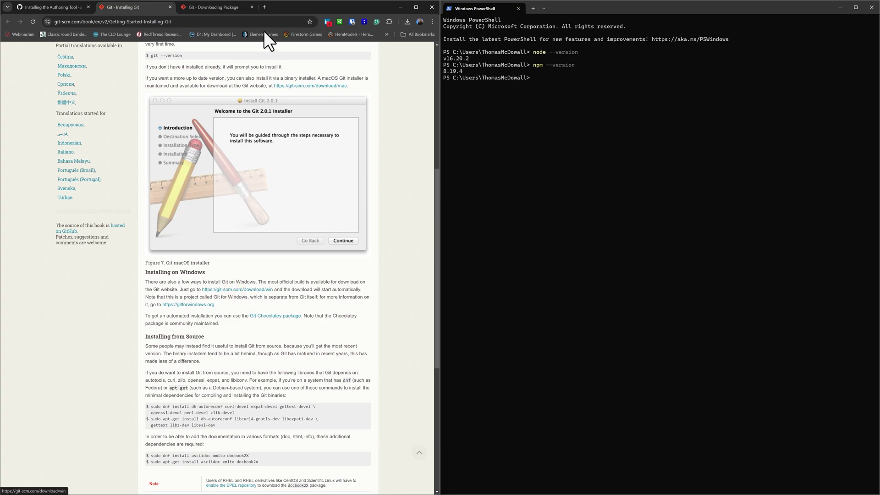
left_click(228, 7)
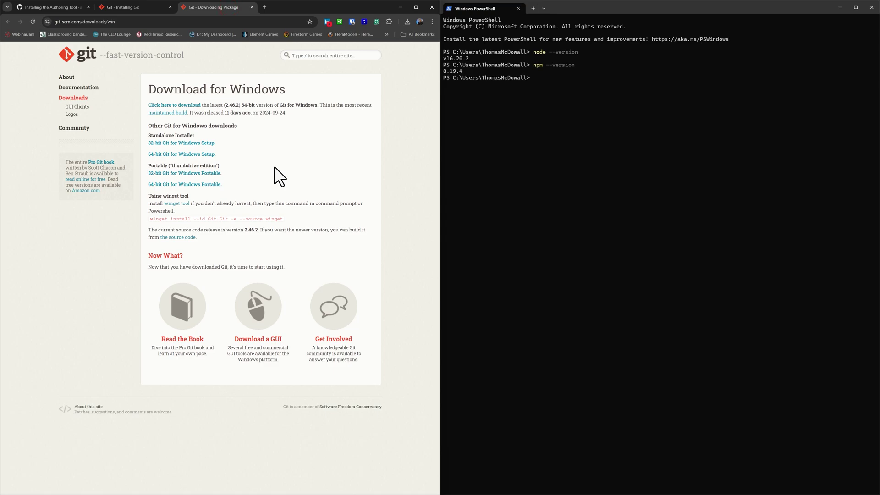
left_click(196, 157)
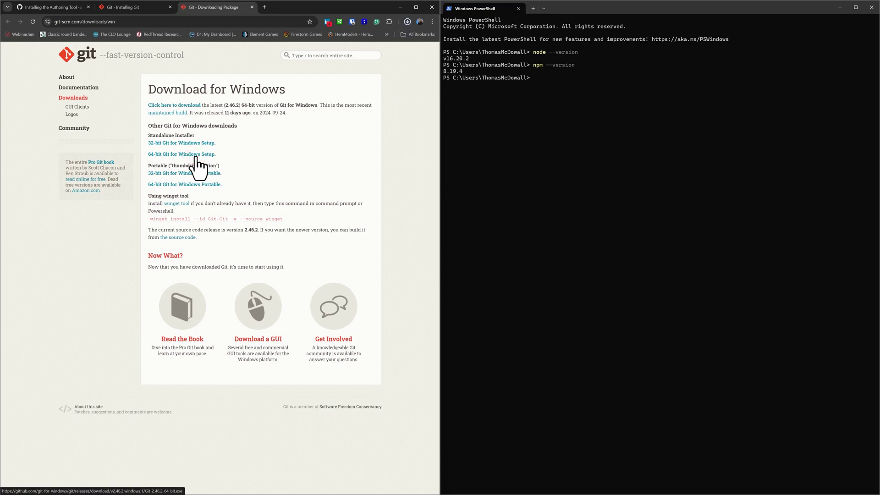
left_click(367, 38)
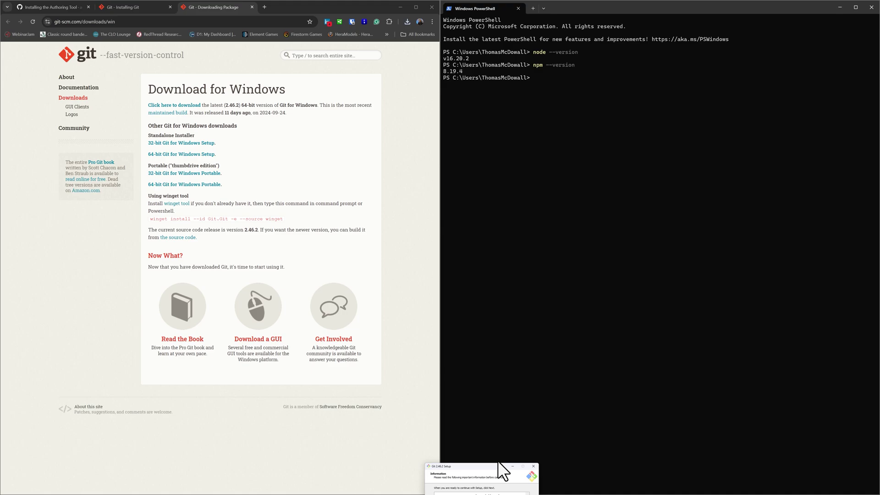
Step: Accept Git's license, the default Program Files folder, the existing-folder warning and the default components
left_click(504, 470)
left_click(468, 274)
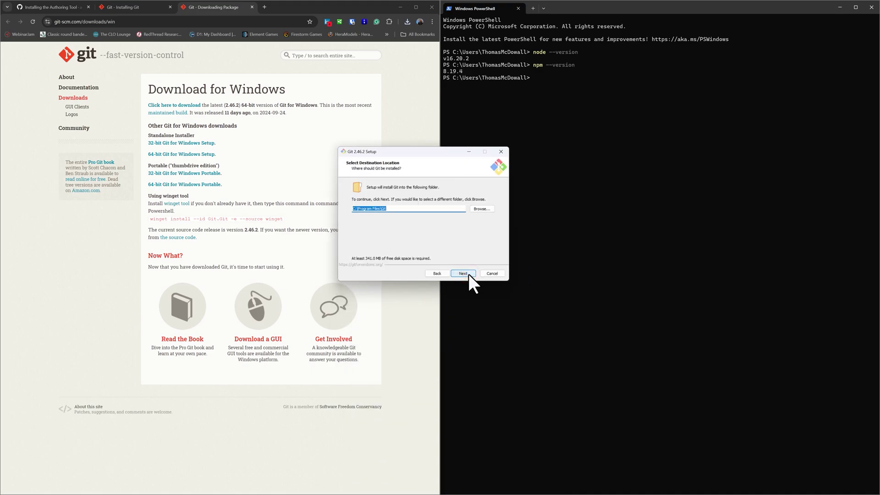
left_click(468, 274)
left_click(466, 283)
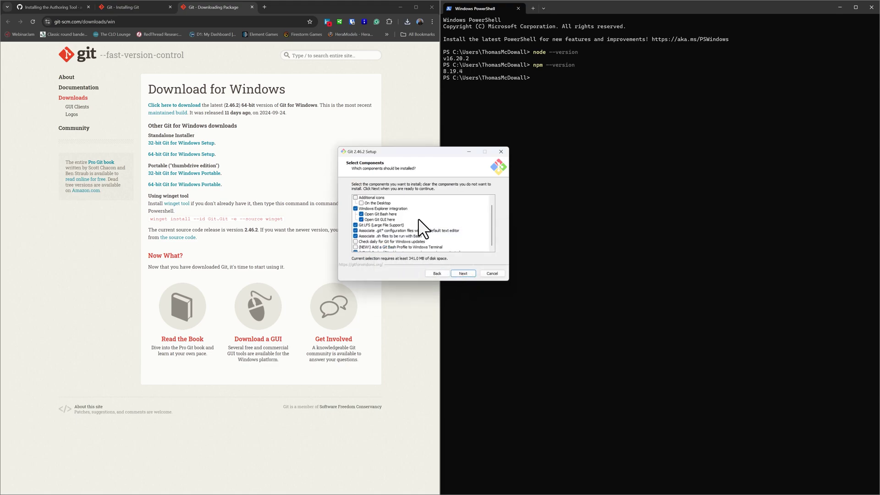
scroll(418, 218, "down", 1)
scroll(418, 228, "up", 1)
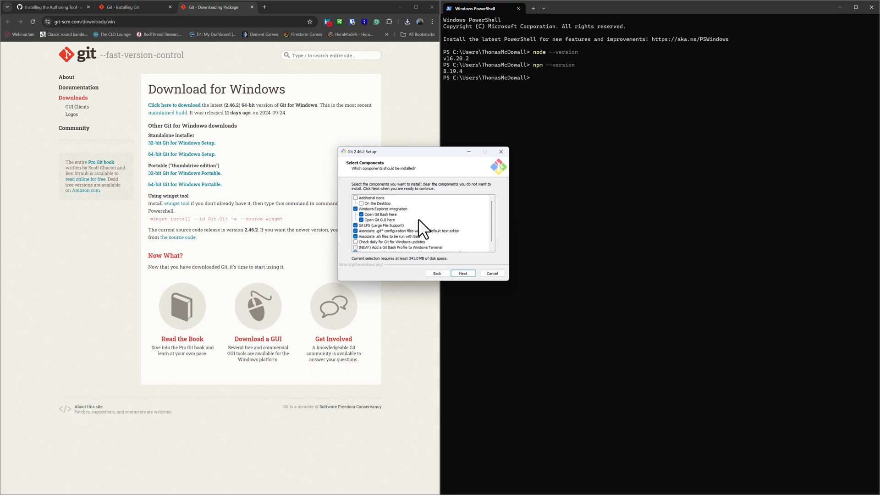
left_click(458, 274)
Step: Keep Vim, default PATH, bundled OpenSSH and other defaults, then install and finish Git 2.46.2
left_click(458, 274)
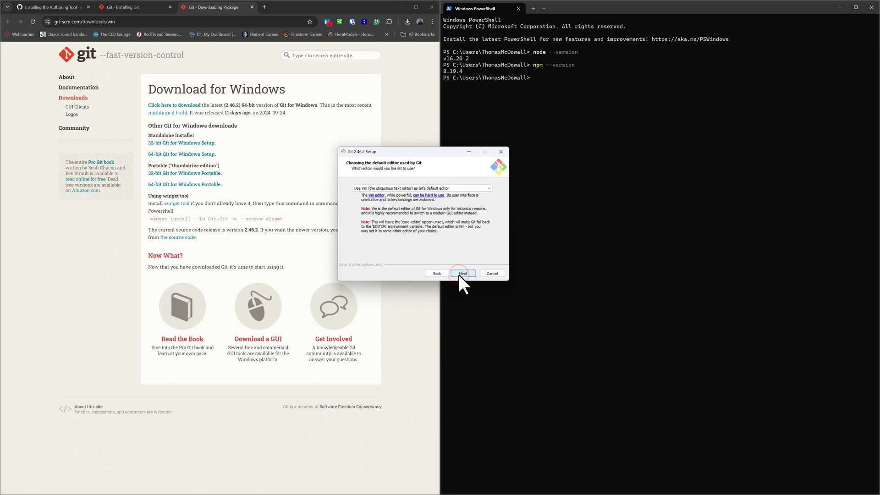
left_click(459, 274)
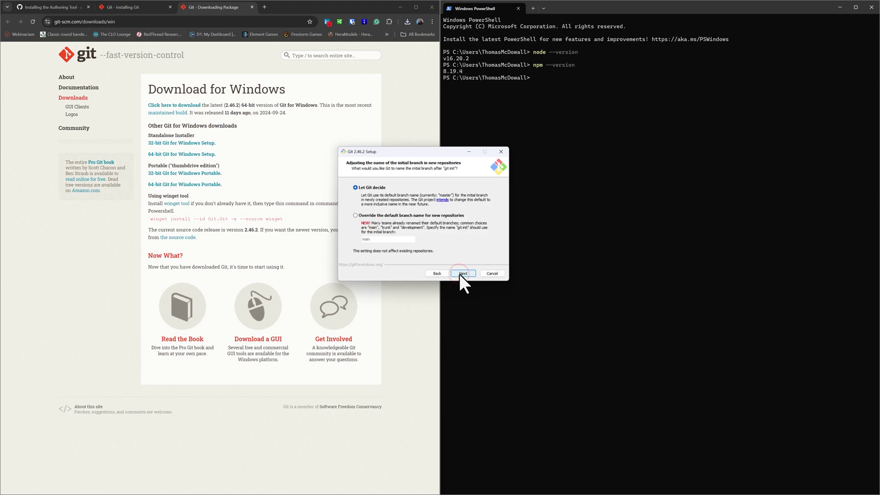
left_click(459, 273)
left_click(459, 274)
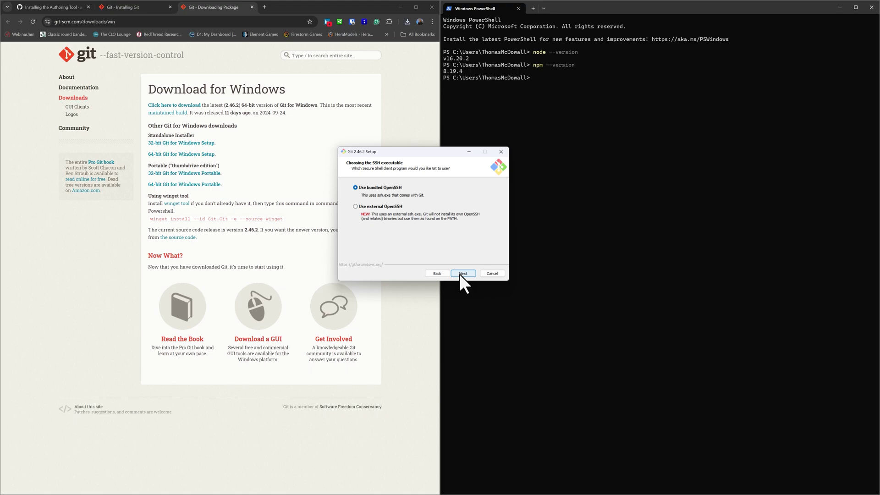
left_click(459, 274)
left_click(460, 273)
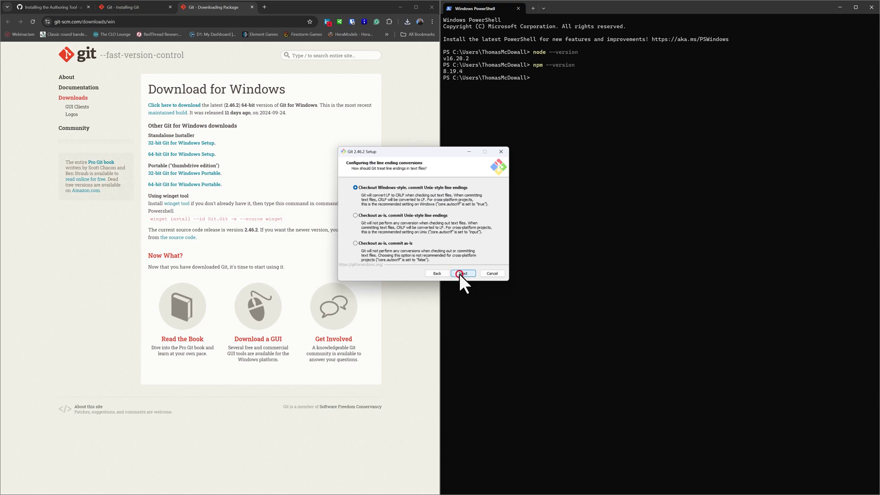
left_click(459, 273)
left_click(459, 273)
left_click(459, 274)
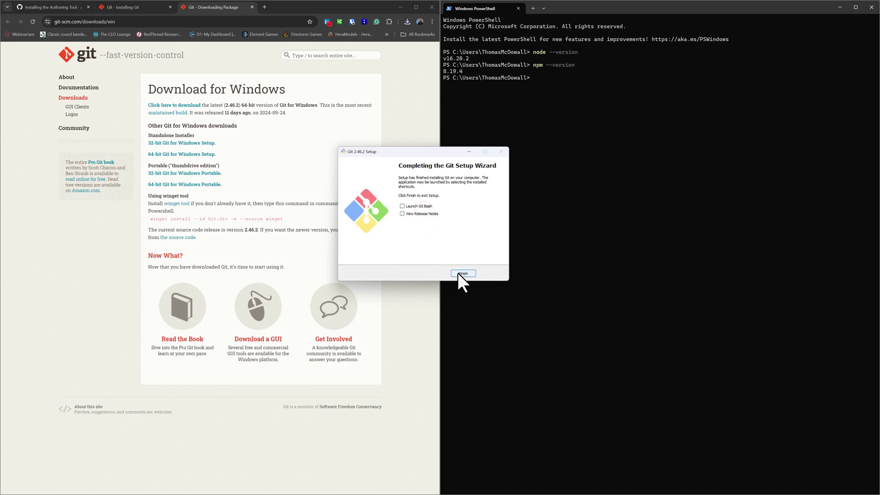
left_click(457, 273)
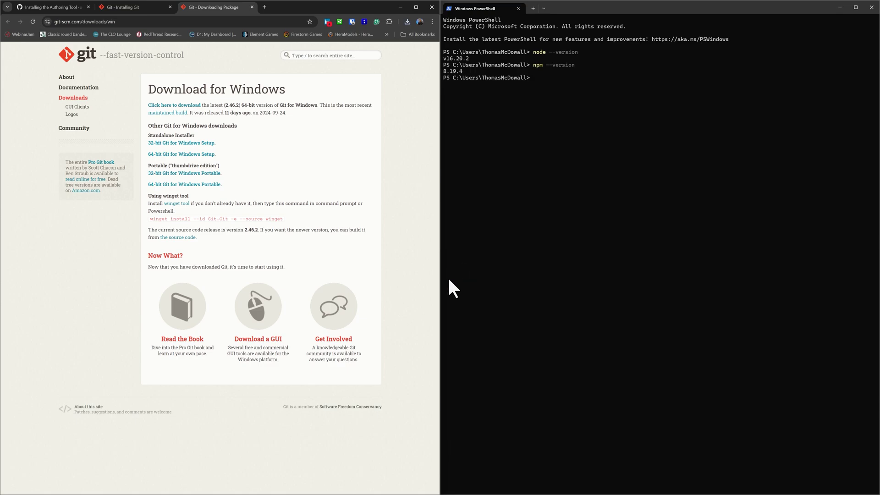
Step: Close both Git tabs and collapse the Git section on the install wiki
left_click(125, 6)
left_click(251, 7)
left_click(170, 7)
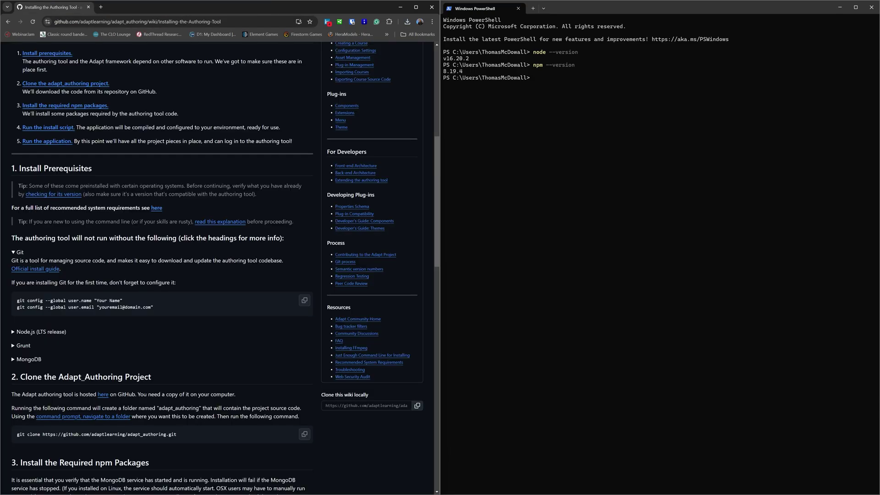
left_click(14, 252)
Step: Open Grunt's Getting started guide and copy the npm install -g grunt-cli command
left_click(15, 280)
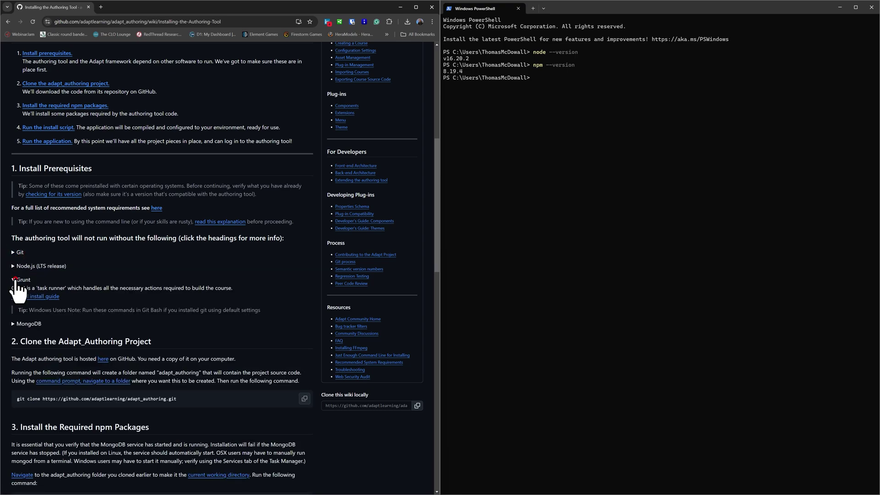
middle_click(38, 296)
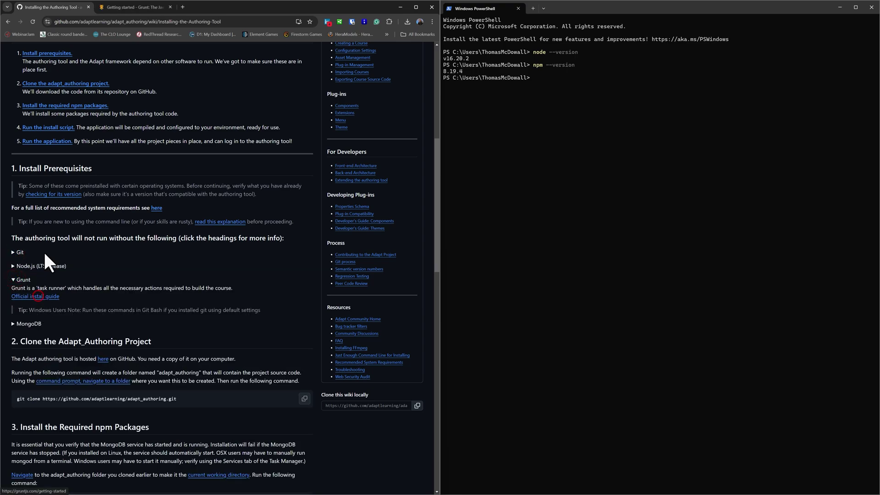
left_click(121, 8)
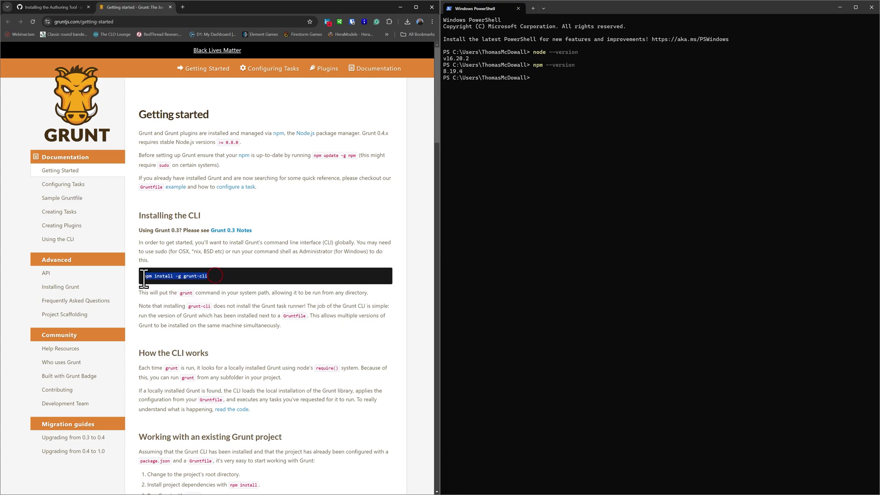
triple_click(183, 275)
key("ctrl+c")
left_click(552, 76)
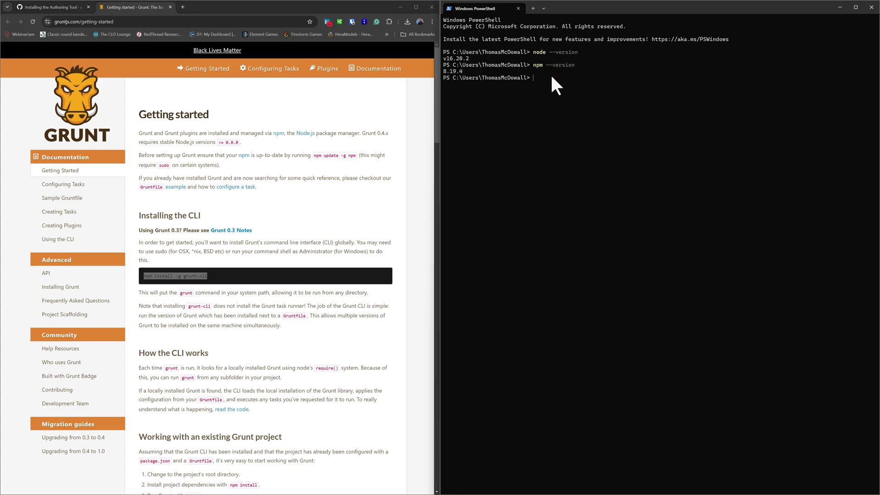
Step: Paste and run npm install -g grunt-cli in PowerShell
key("ctrl+v")
key("Return")
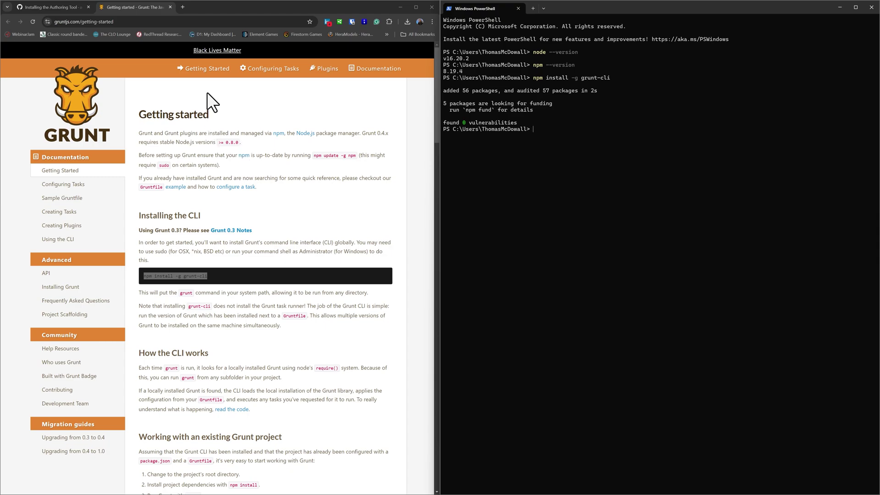
Step: Close the Grunt tab and open MongoDB's Windows Community Edition install tutorial from the wiki
left_click(169, 7)
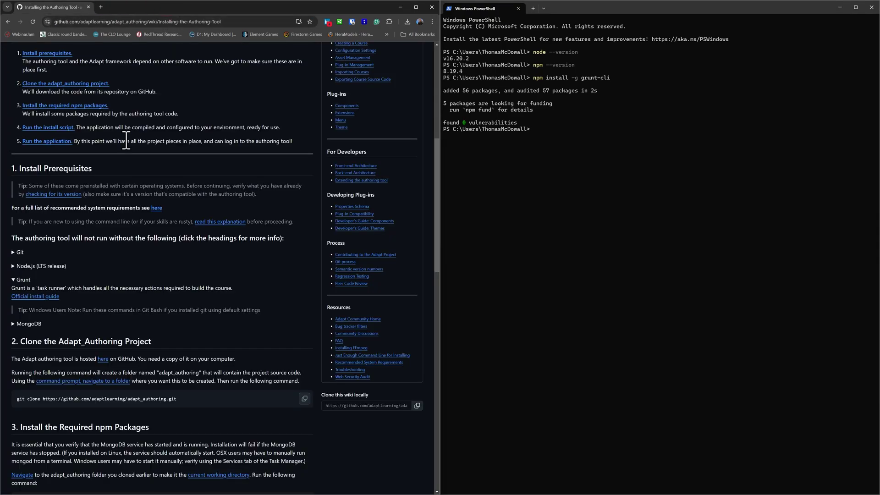
left_click(12, 280)
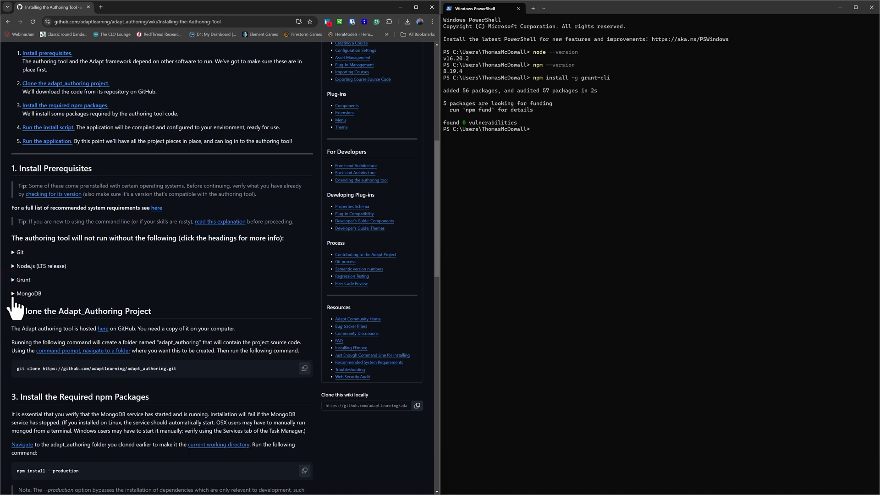
left_click(13, 293)
scroll(105, 288, "down", 2)
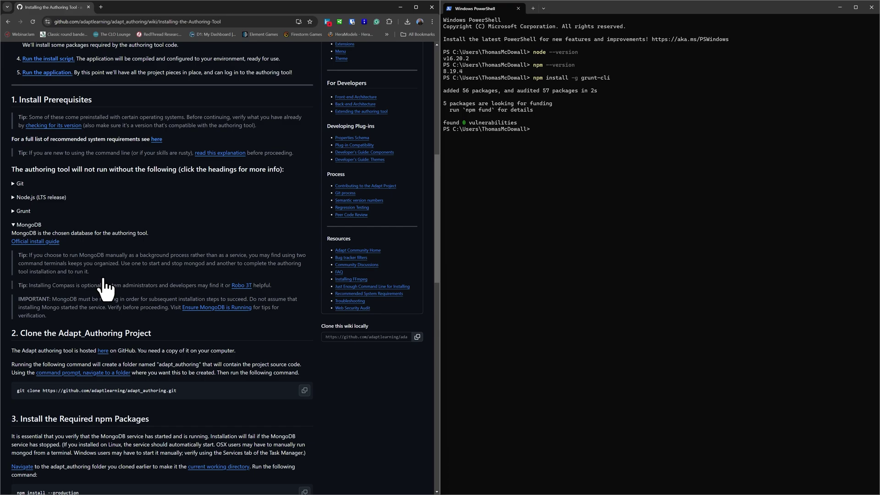
left_click(41, 242)
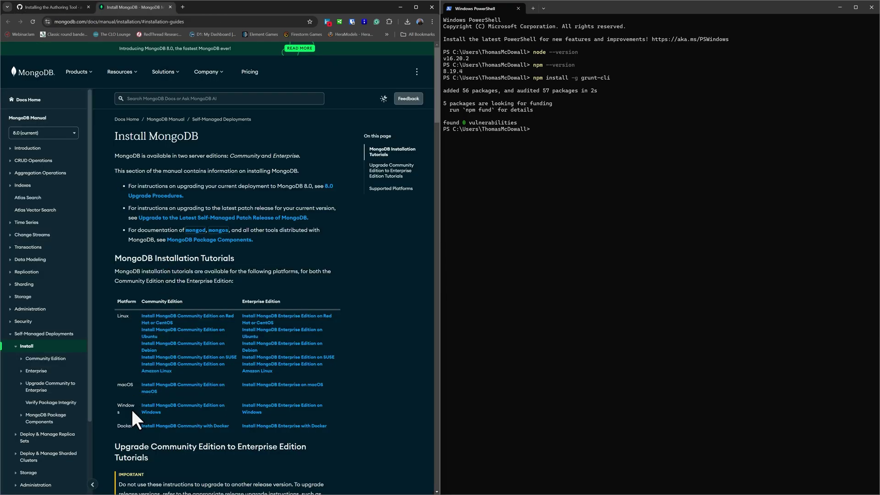
left_click(184, 406)
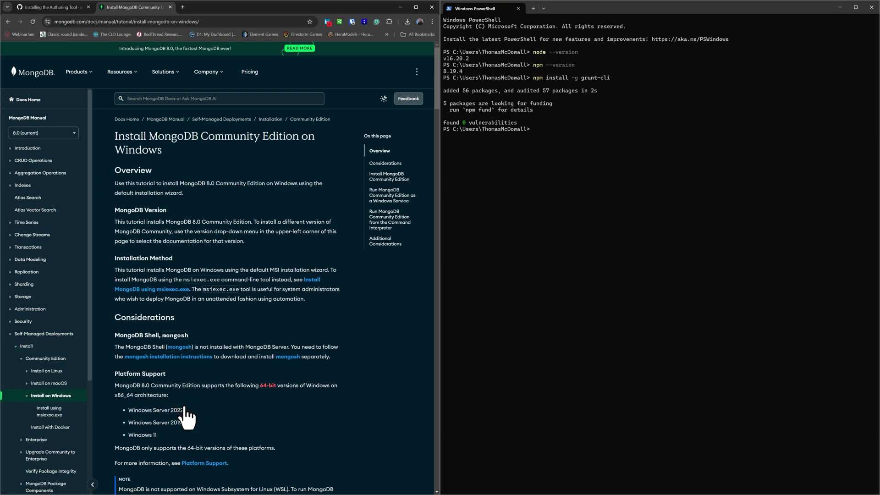
Step: Download the MongoDB 8.0.0 Community Server Windows x64 msi from the Download Center
scroll(185, 415, "down", 10)
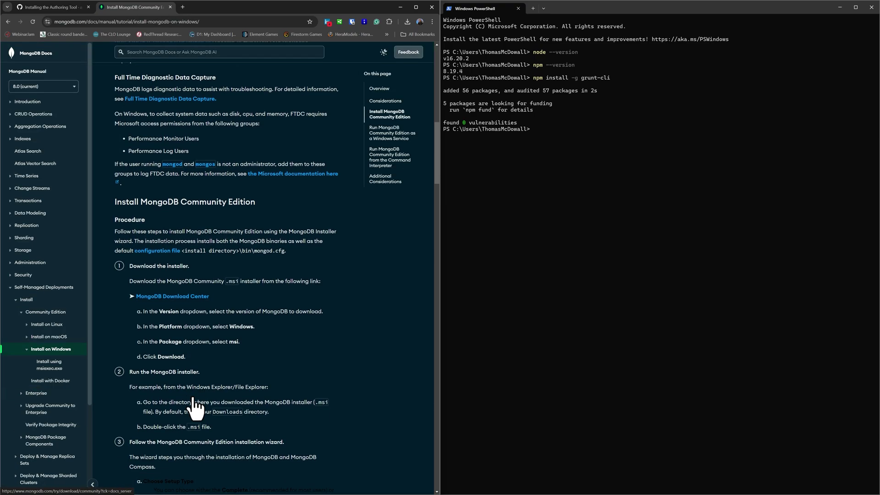
left_click(160, 296)
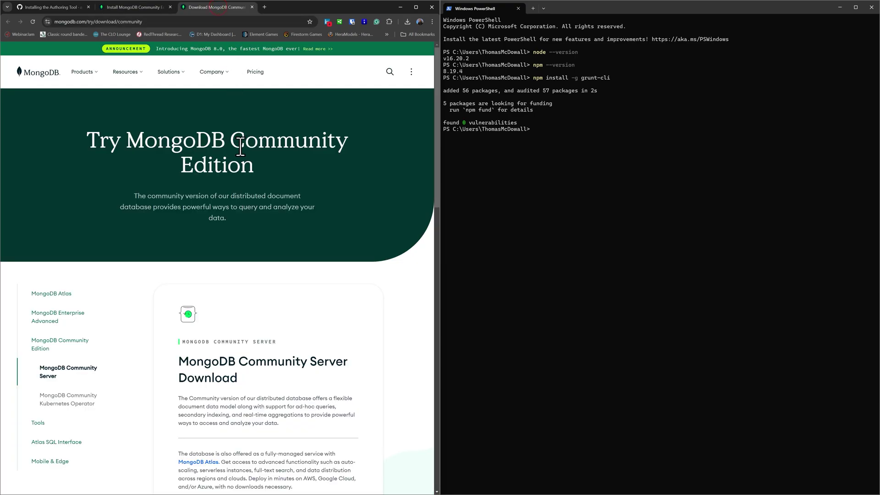
scroll(251, 294, "down", 4)
scroll(251, 298, "down", 4)
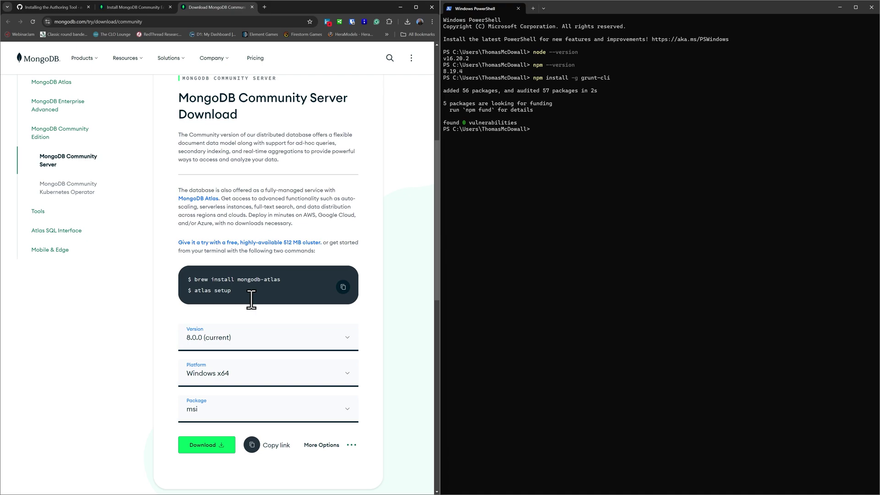
left_click(205, 405)
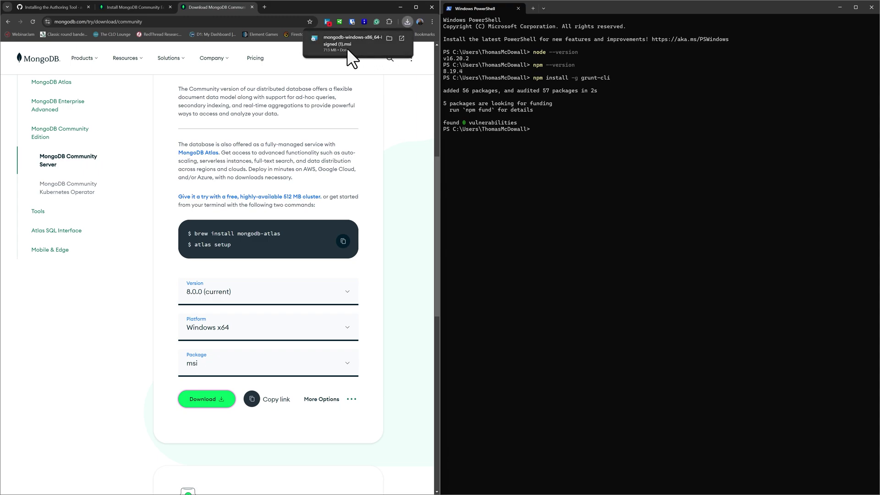
Step: Launch the downloaded MongoDB installer and accept the licence agreement
left_click(347, 48)
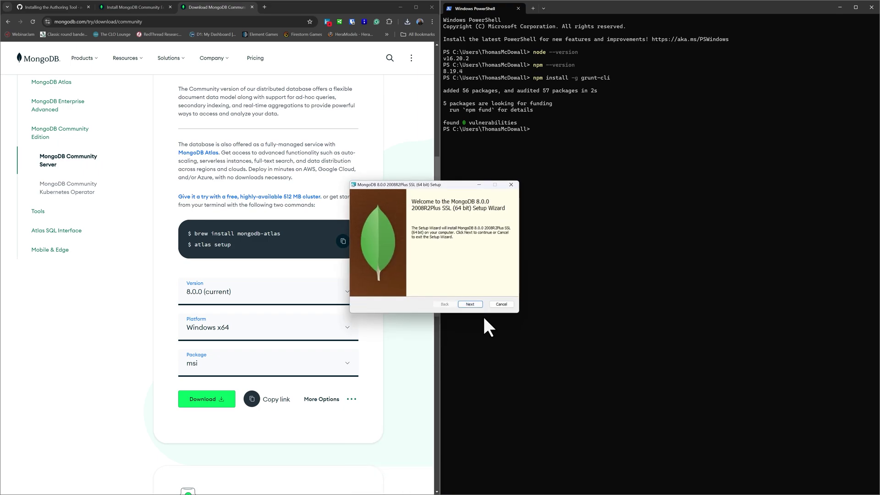
left_click(475, 304)
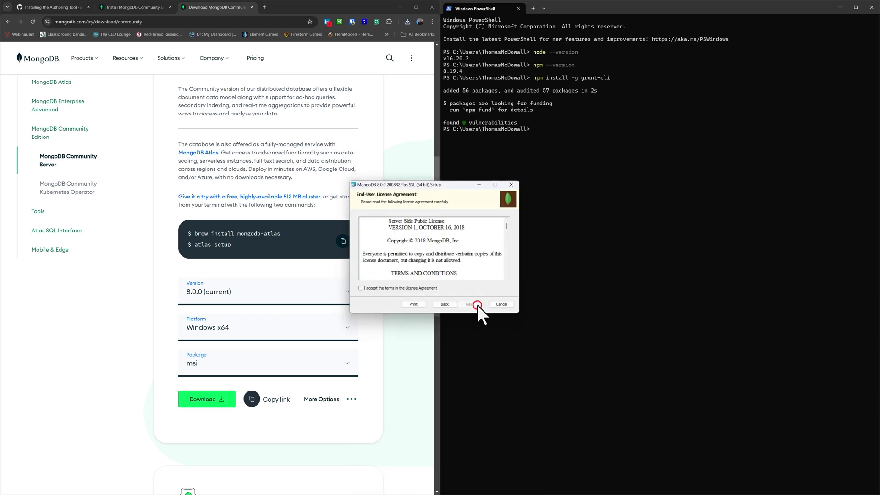
left_click(422, 286)
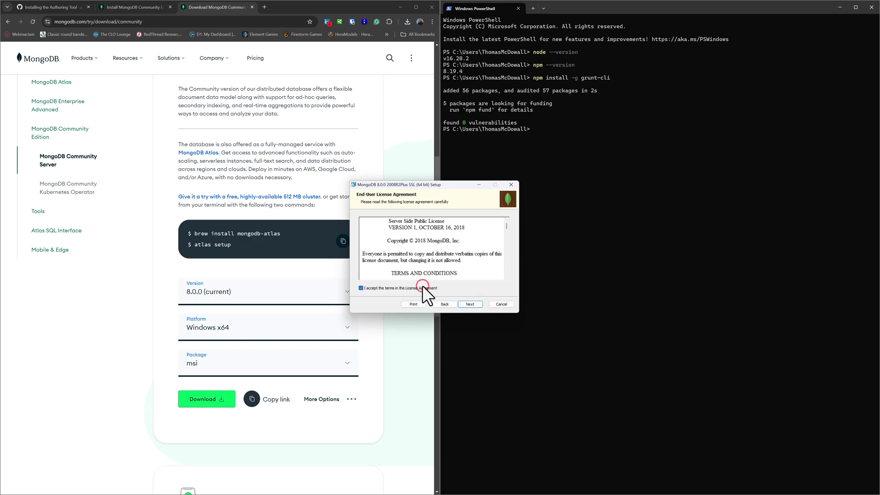
left_click(469, 302)
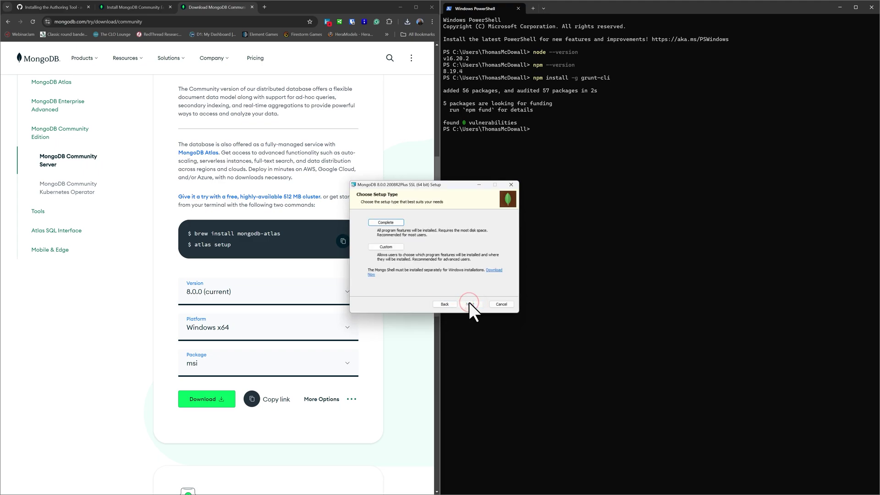
Step: Choose Complete setup, run the service as Network Service user, and skip MongoDB Compass
left_click(386, 221)
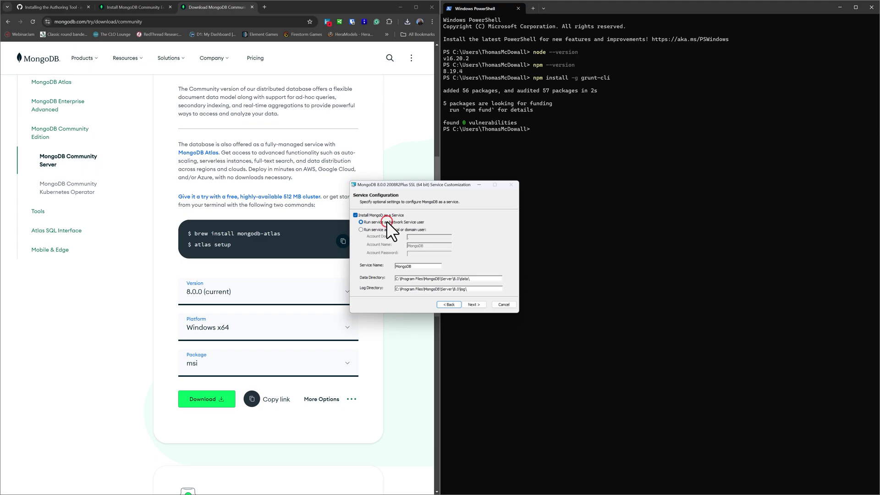
left_click(405, 222)
left_click(396, 229)
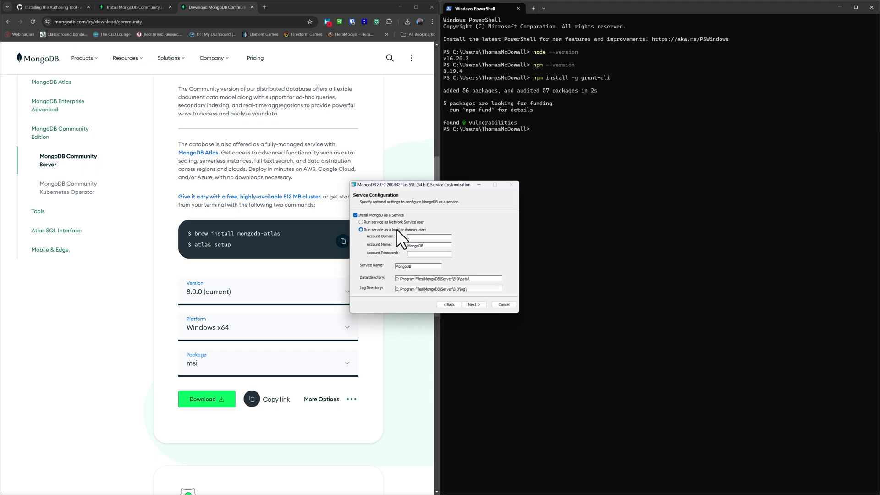
left_click(397, 222)
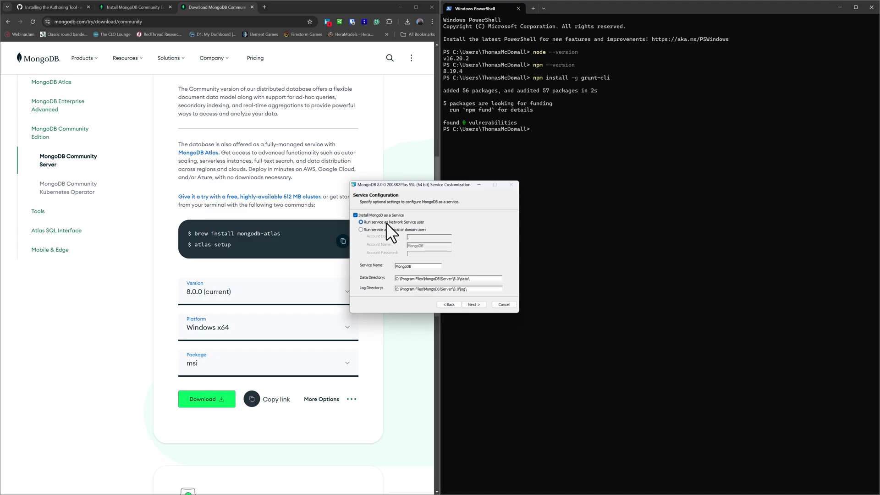
left_click(467, 305)
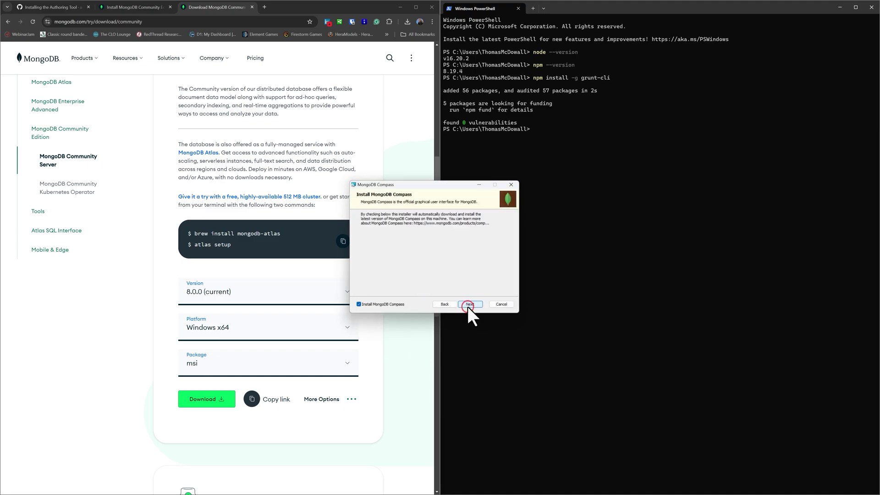
left_click(392, 302)
left_click(466, 304)
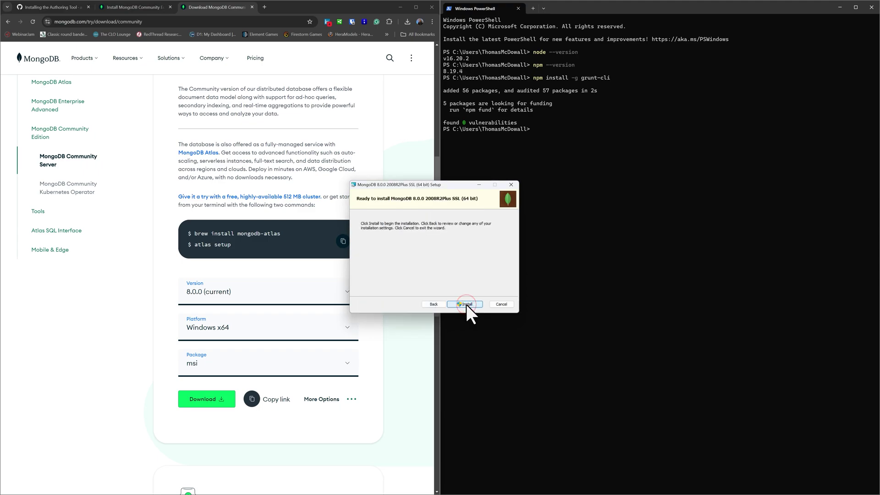
Step: Install MongoDB 8.0.0 and close the wizard once installation finishes
left_click(466, 304)
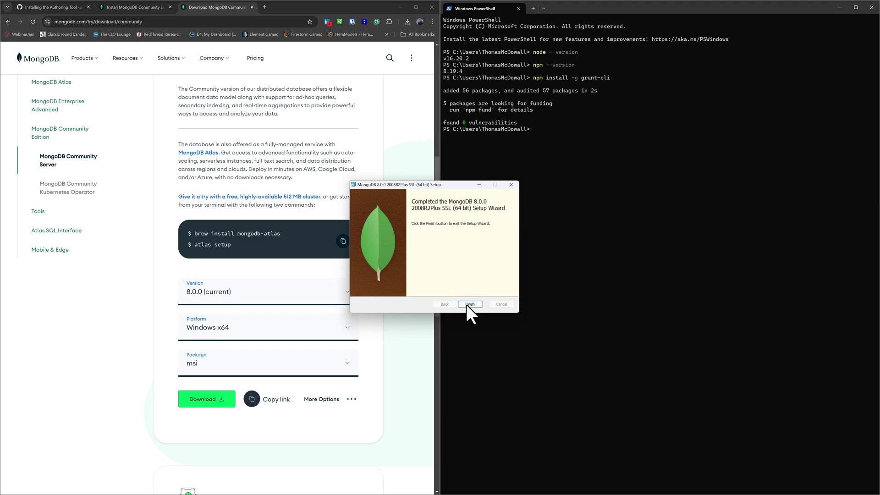
left_click(474, 305)
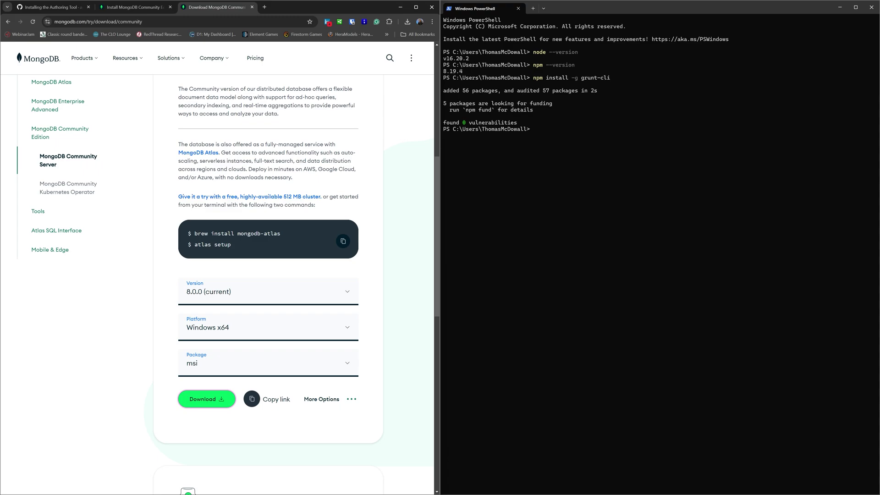
Step: Run 'netstat -an | findstr 27017' to confirm MongoDB is listening, then open File Explorer
key("alt+Tab")
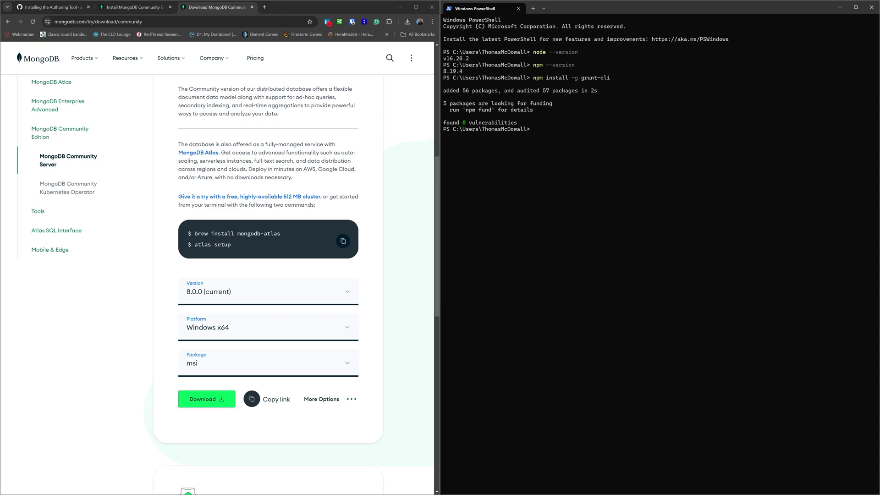
left_click(567, 129)
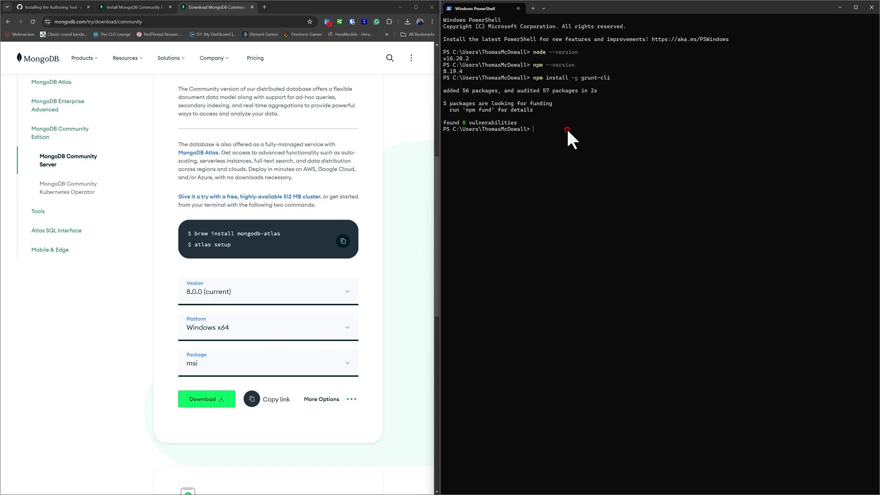
type("netstat -an | findstr 27017")
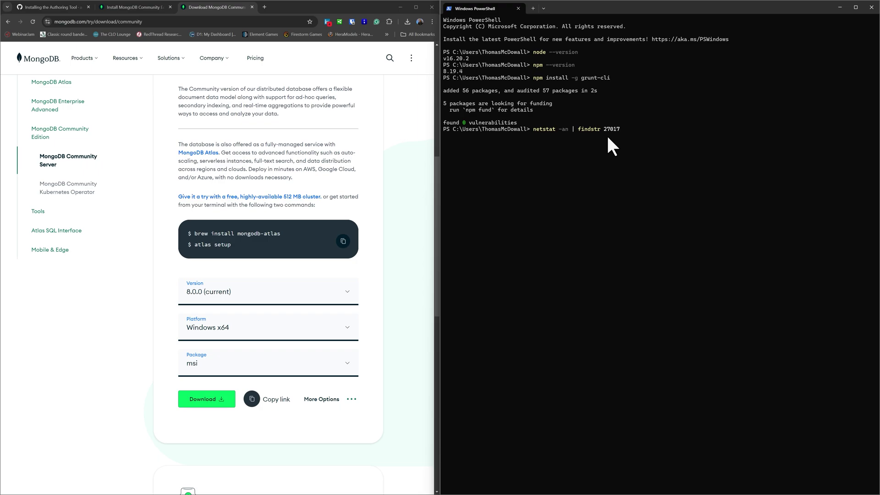
key("Return")
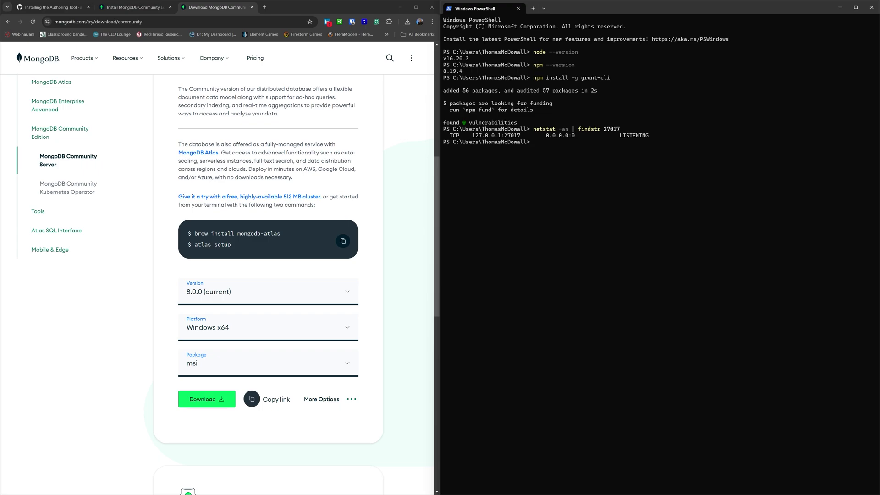
key("super+e")
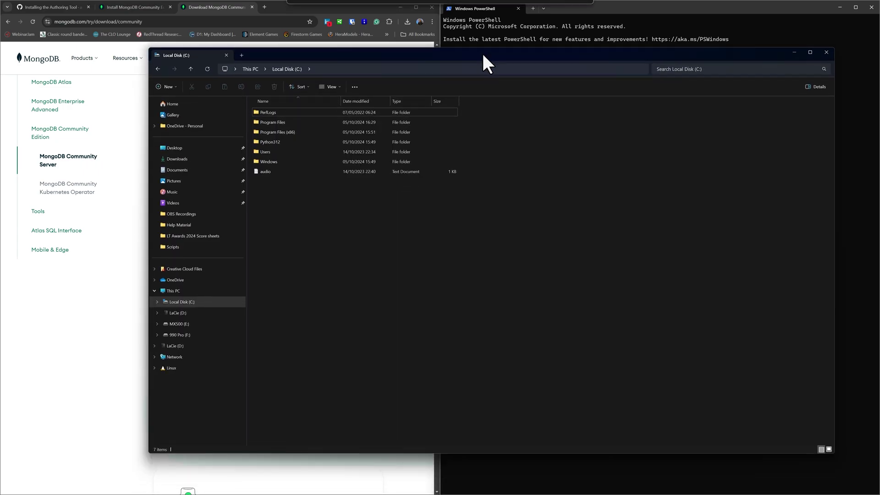
Step: Create a new folder named 'Adapt' at the root of Local Disk (C:)
left_click_drag(482, 51, 494, 51)
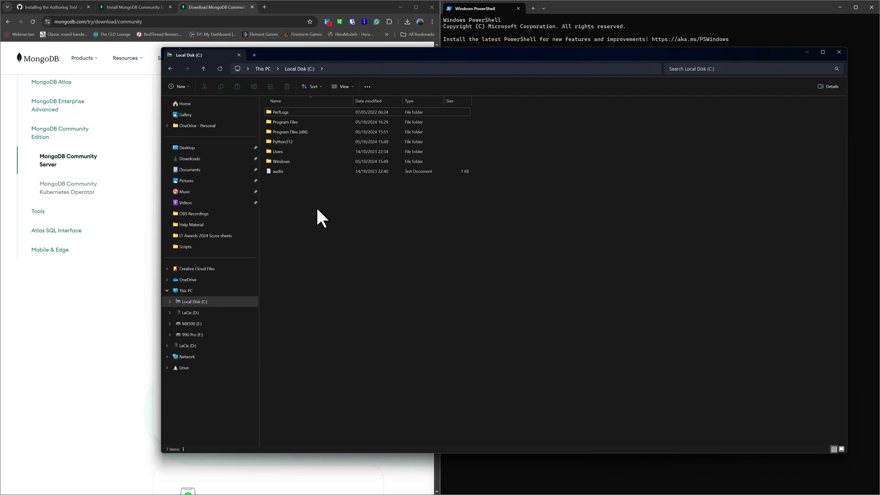
left_click(180, 87)
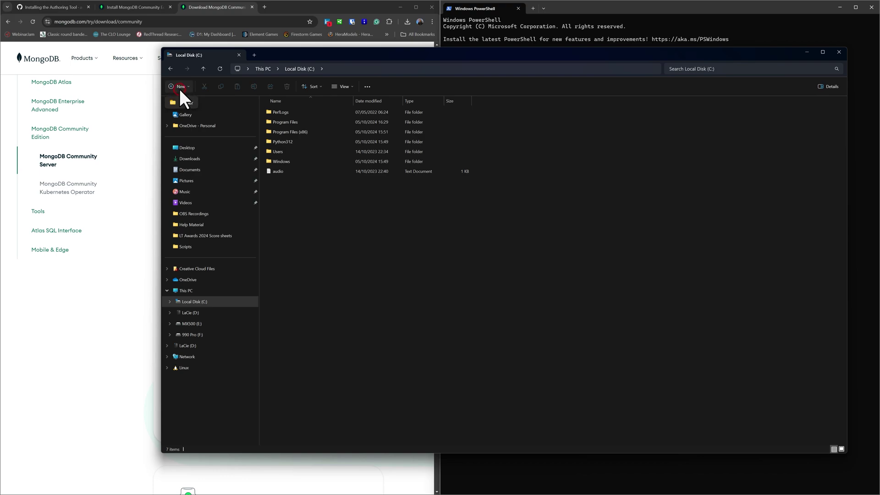
left_click(179, 97)
type("Adapt")
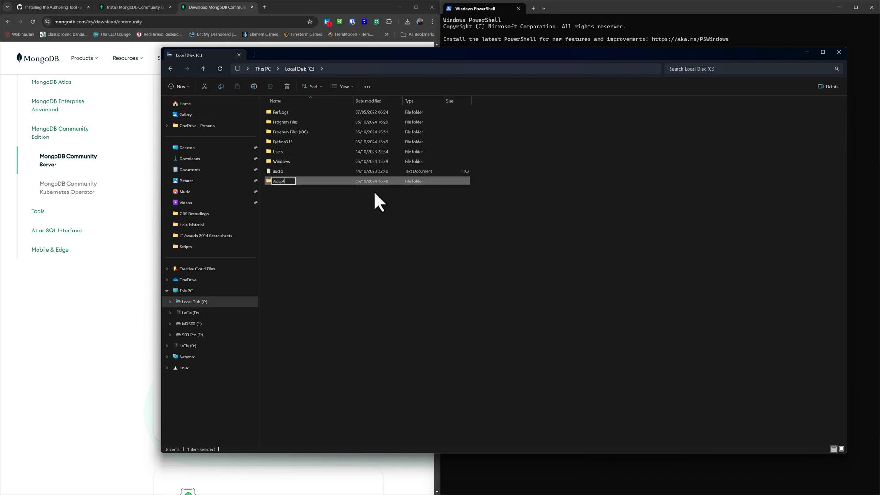
key("Return")
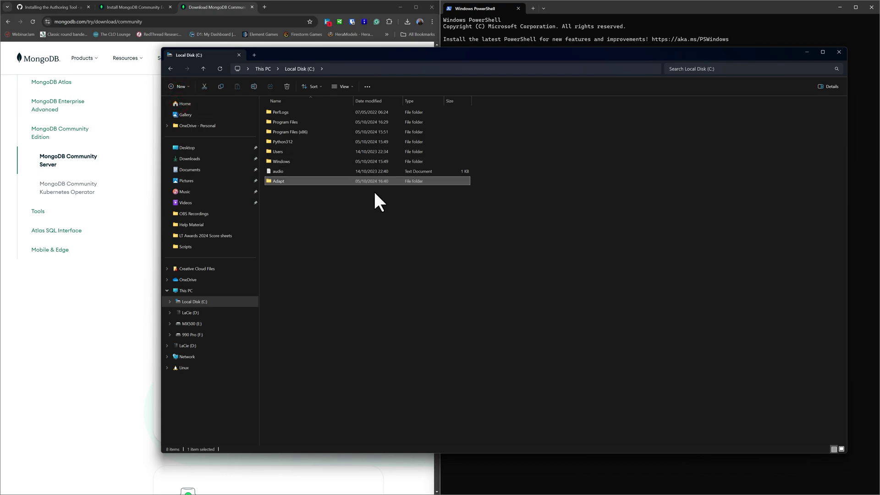
left_click(346, 237)
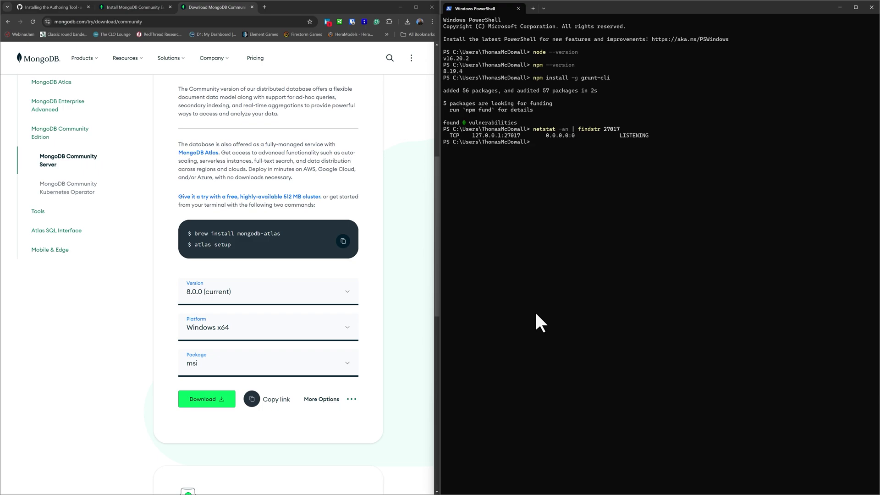
Step: Change PowerShell's directory to C:\Adapt and open the Adapt folder in File Explorer
type("cd C:\\Adapt")
key("Return")
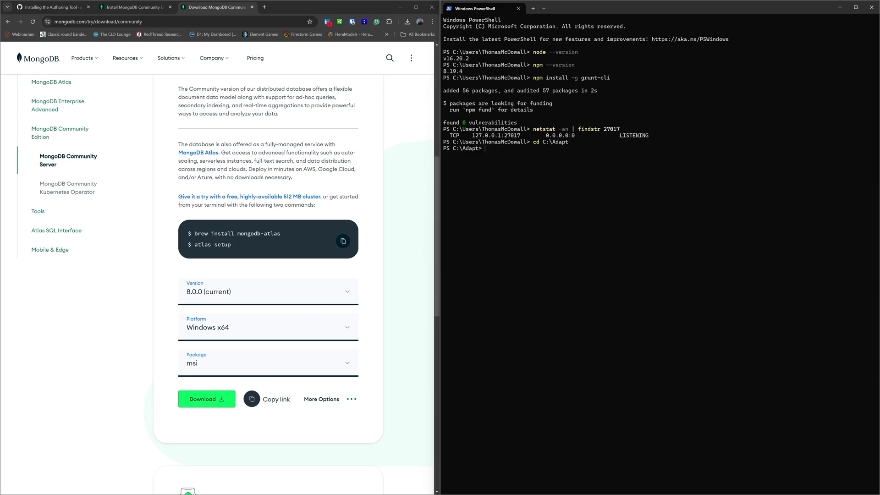
key("super+e")
left_click_drag(449, 287, 449, 76)
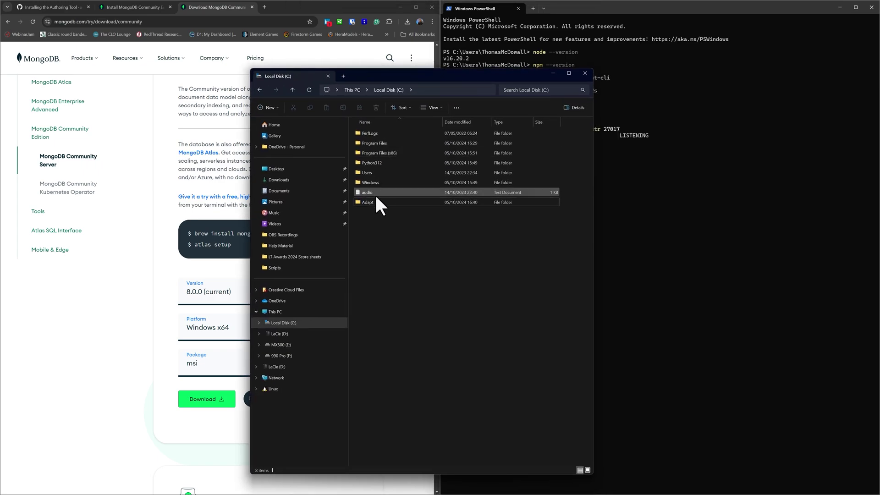
double_click(372, 200)
Step: Open a terminal in the Adapt folder and close the MongoDB download tab
right_click(421, 227)
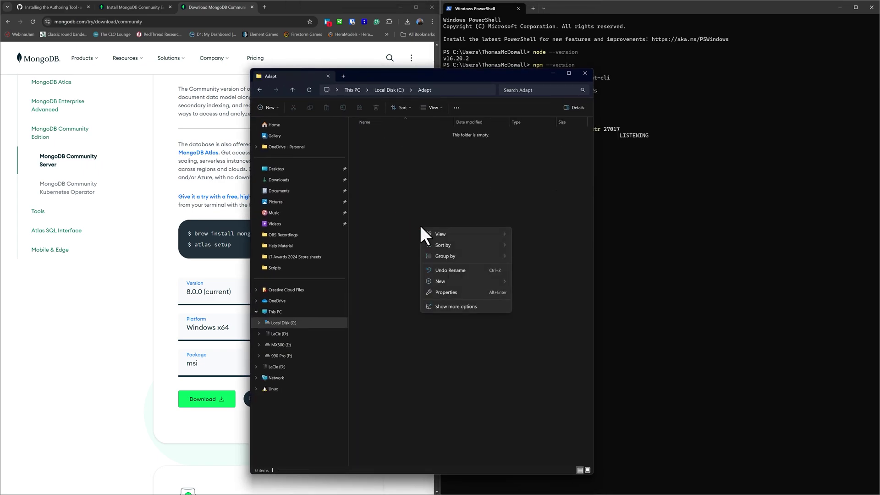
left_click(448, 306)
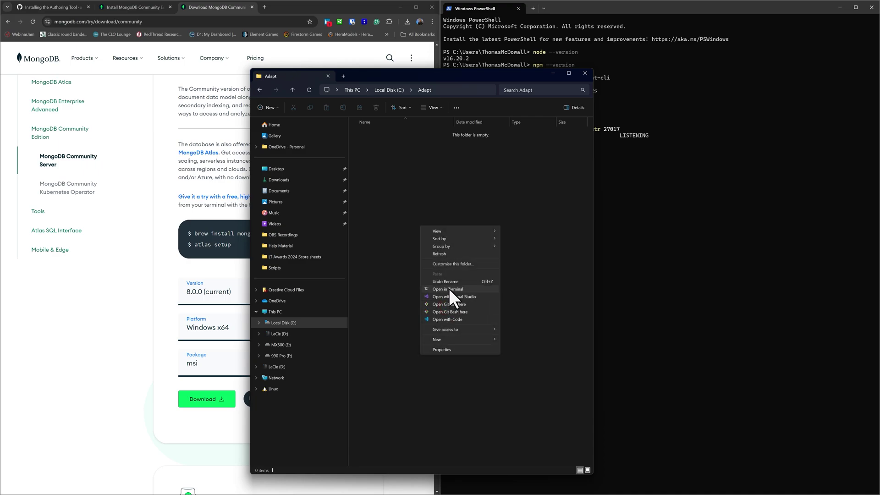
left_click(449, 289)
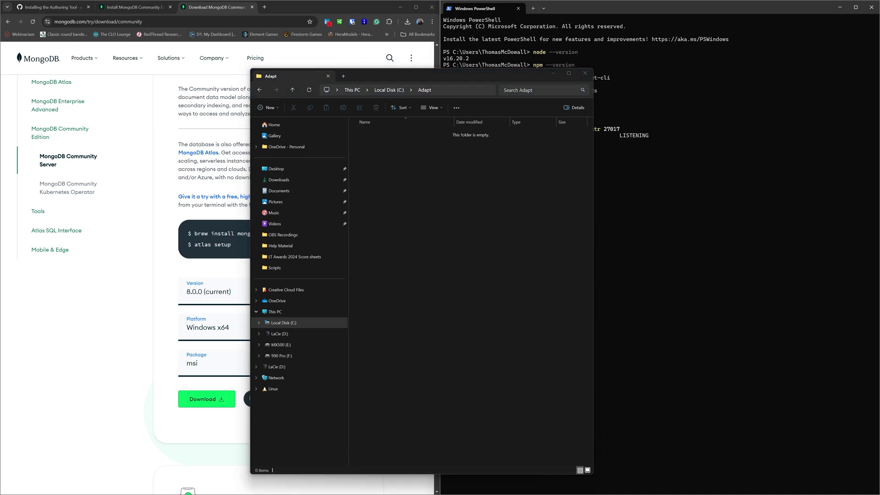
left_click_drag(615, 67, 552, 32)
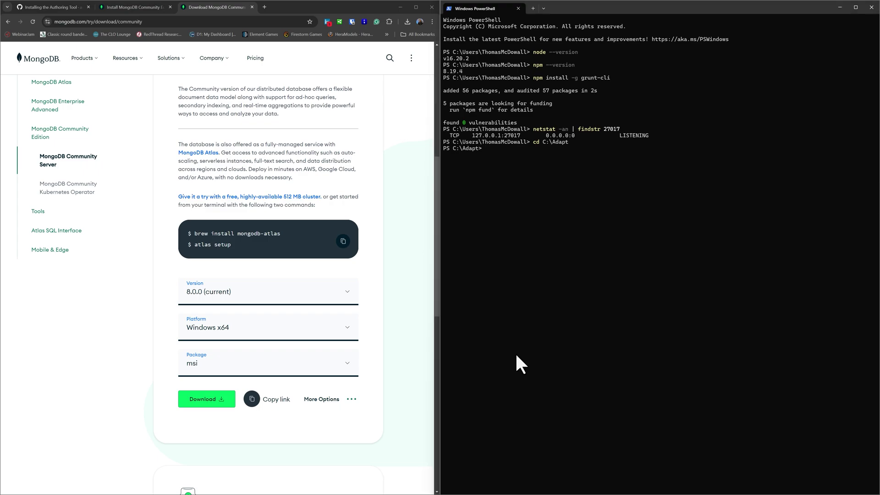
left_click(252, 7)
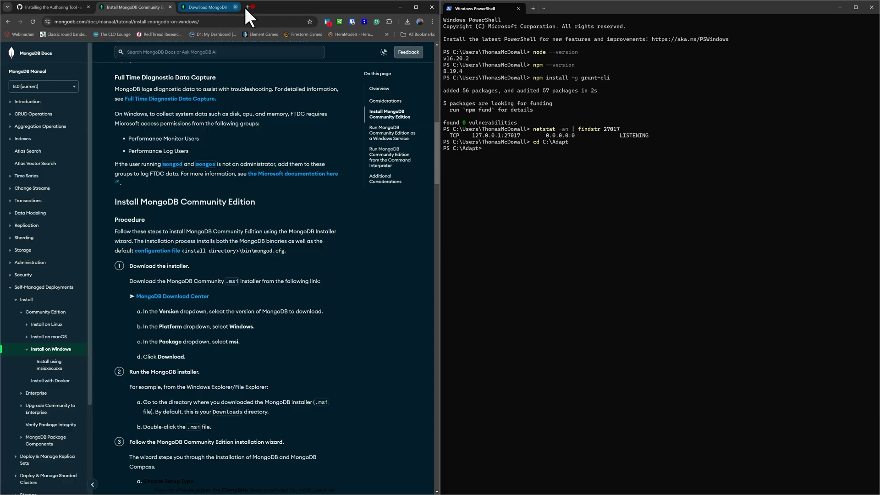
Step: Close the MongoDB docs tab and run the wiki's git clone command, which fails: git unrecognized
left_click(170, 7)
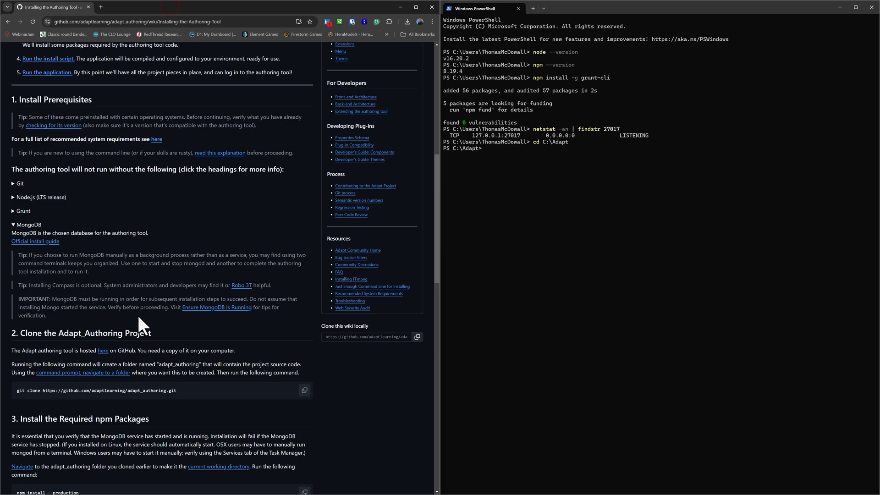
scroll(139, 315, "down", 1)
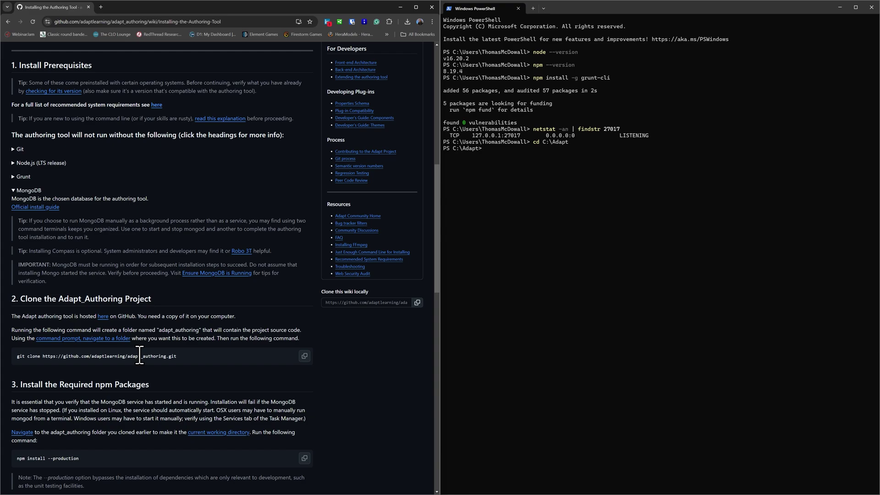
left_click(483, 145)
type("git clone https://github.com/adaptlearning/adapt_authoring.git")
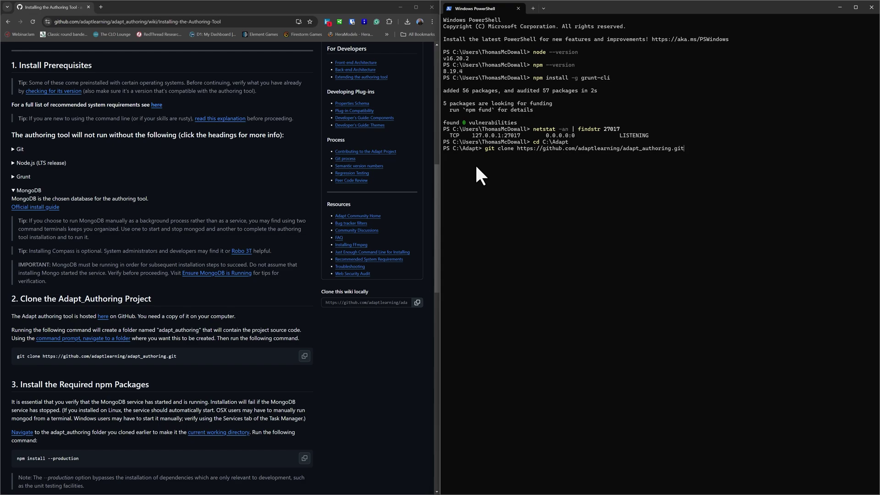
key("Return")
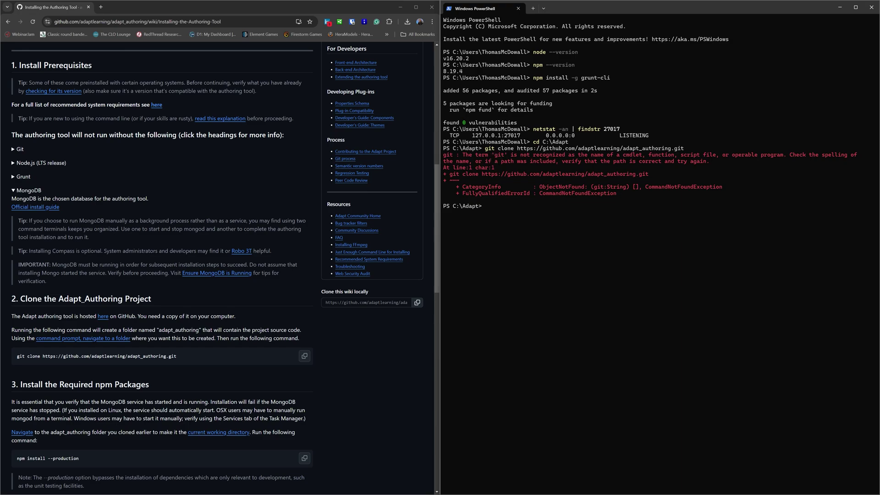
Step: Close the old PowerShell and reopen a terminal at C:\Adapt where git 2.46.2 is recognized
left_click_drag(42, 356, 176, 356)
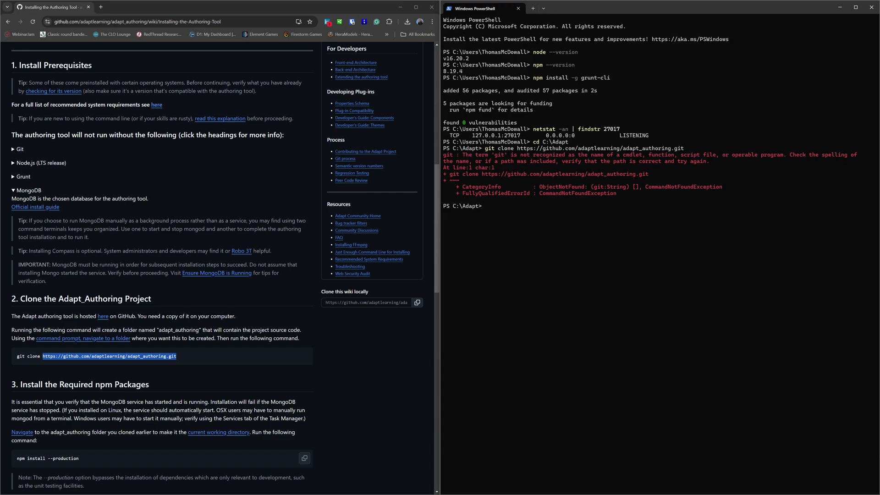
left_click(871, 7)
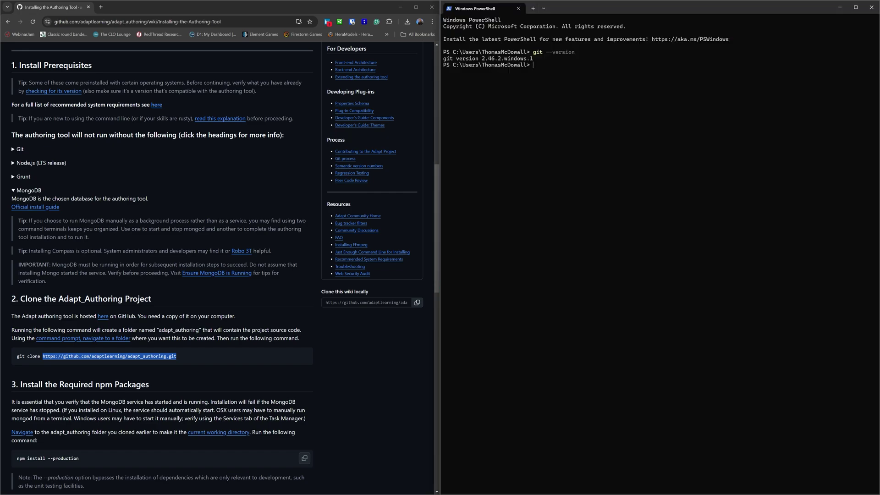
key("alt+Tab")
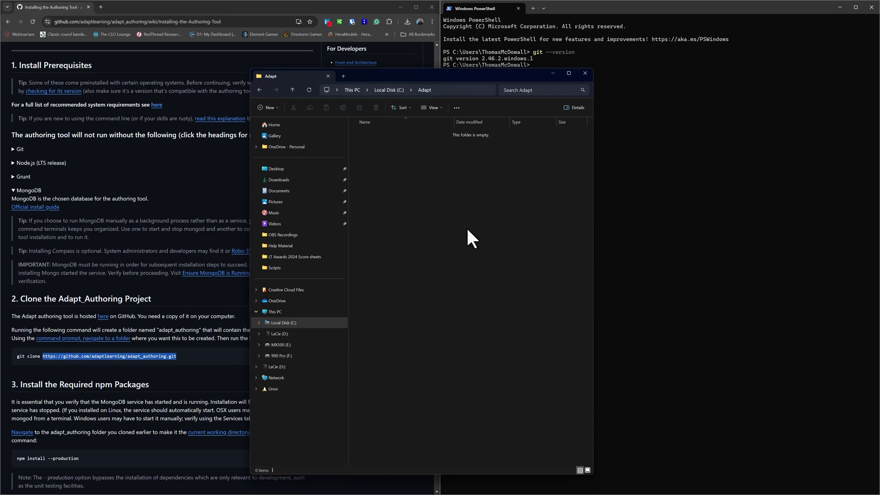
right_click(467, 229)
left_click(448, 308)
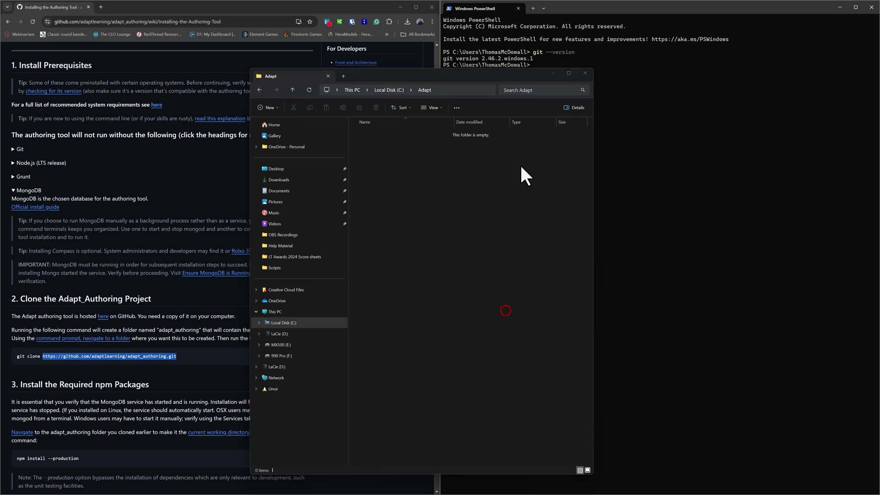
left_click(551, 73)
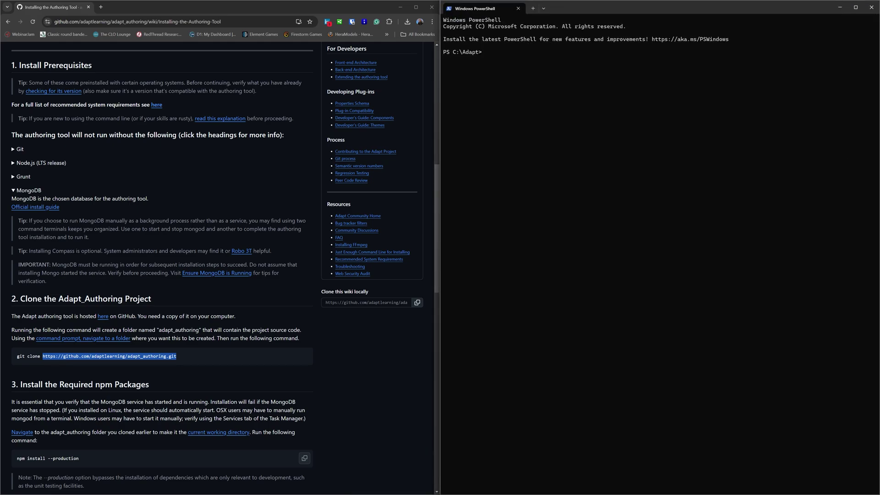
Step: Clone adapt_authoring, cd into it, and run 'npm install --production' (1236 packages added)
type("git clone https://github.com/adaptlearning/adapt_authoring.git")
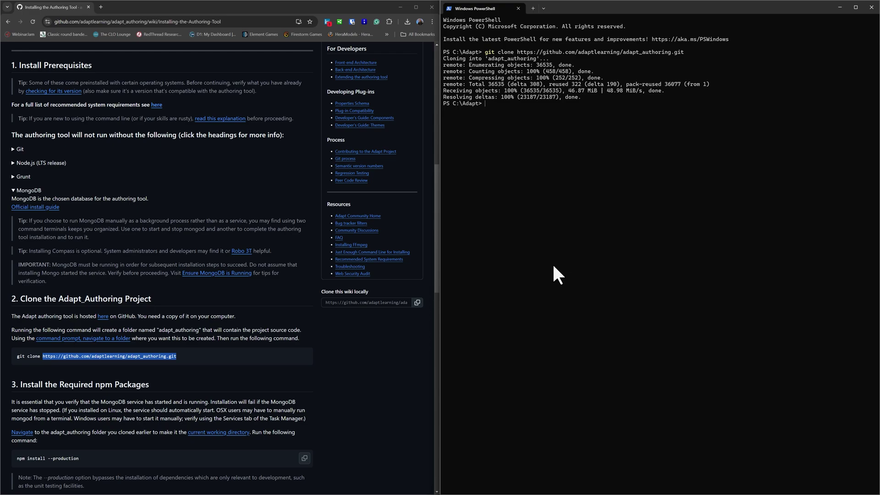
type("cd adapt_authoring")
key("Return")
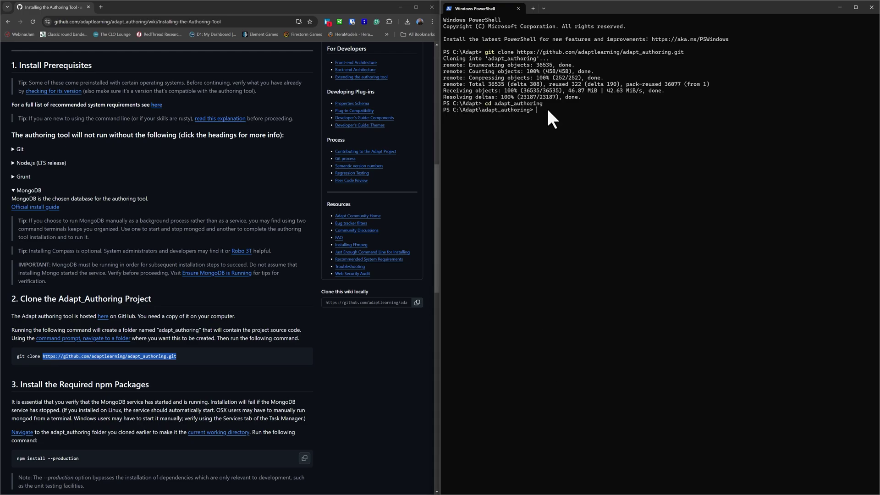
type("npm install --production")
key("Return")
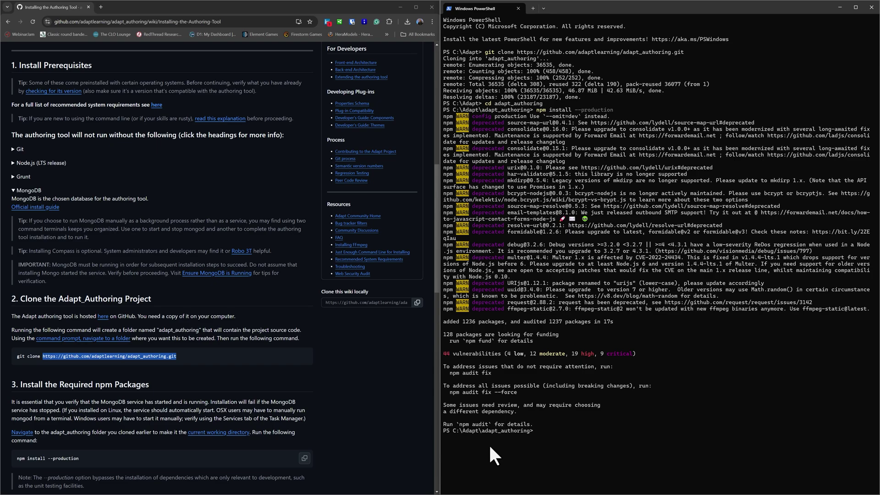
Step: Start the Adapt installer with node install and answer Y to continue
left_click(552, 431)
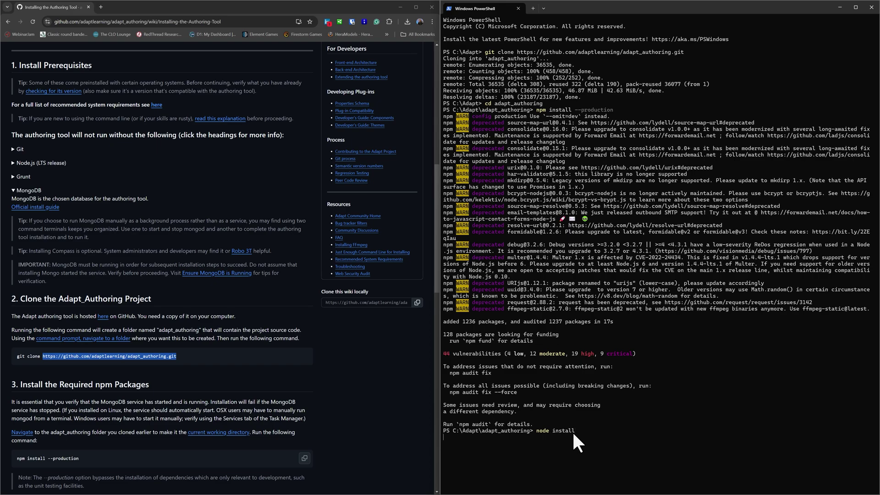
key("Return")
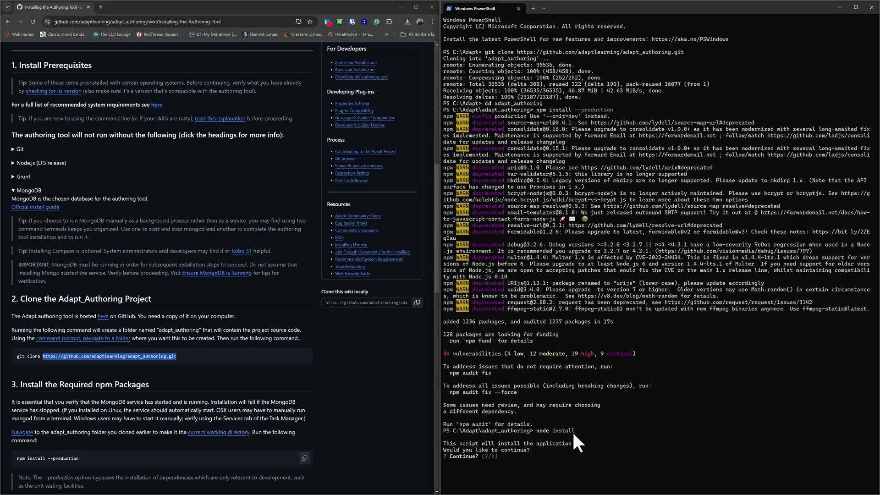
type("Y")
key("Return")
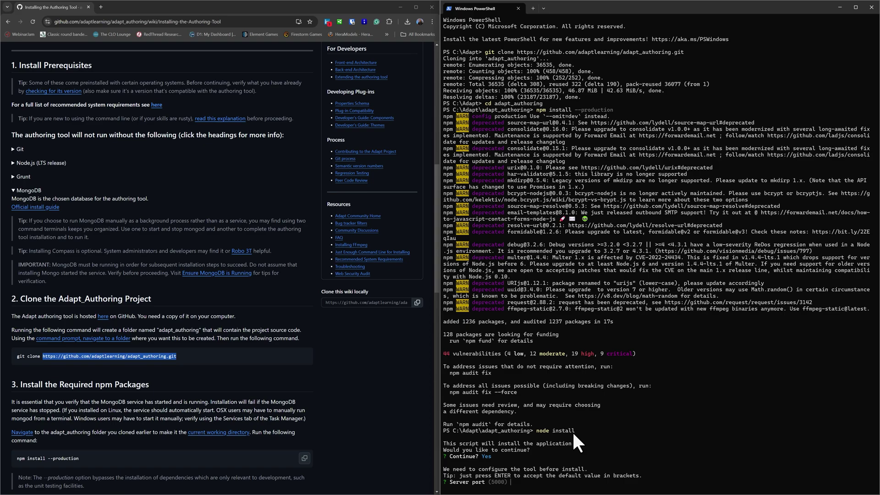
Step: Accept defaults: port 5000, data directory, repository URLs, framework tags/v5.41.3, master database adapt-tenant-master
key("Return")
key("Return")
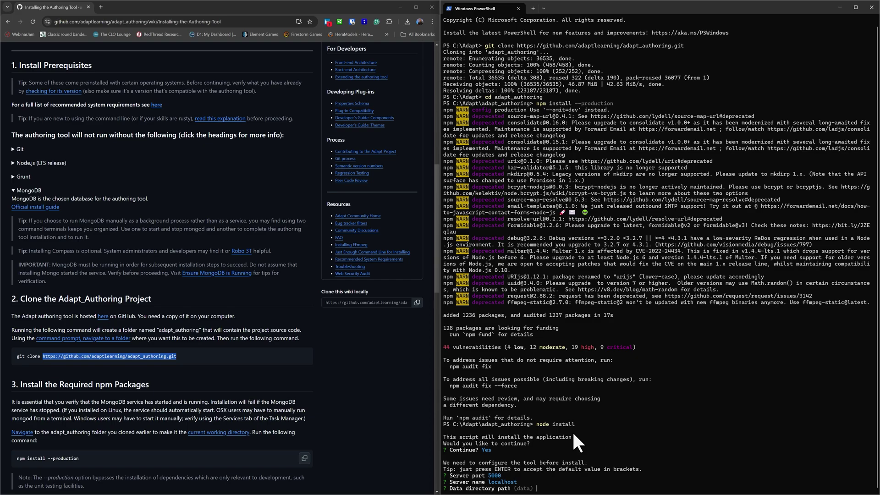
key("Return")
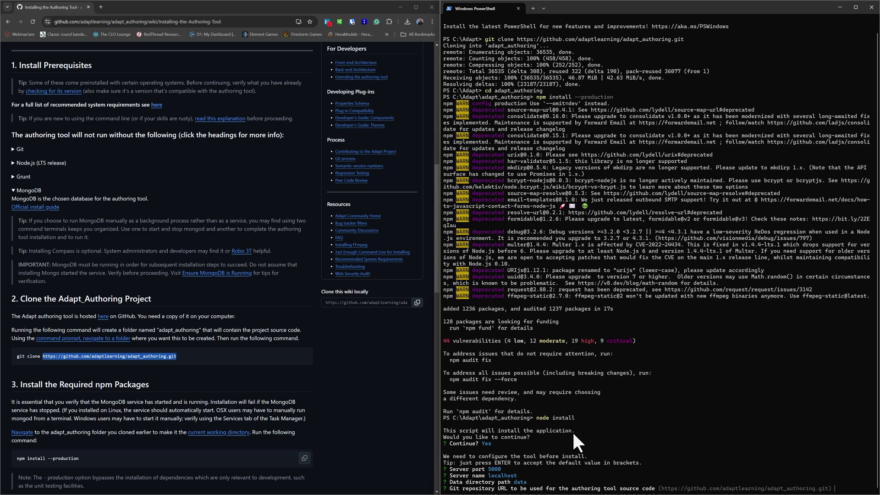
key("Return")
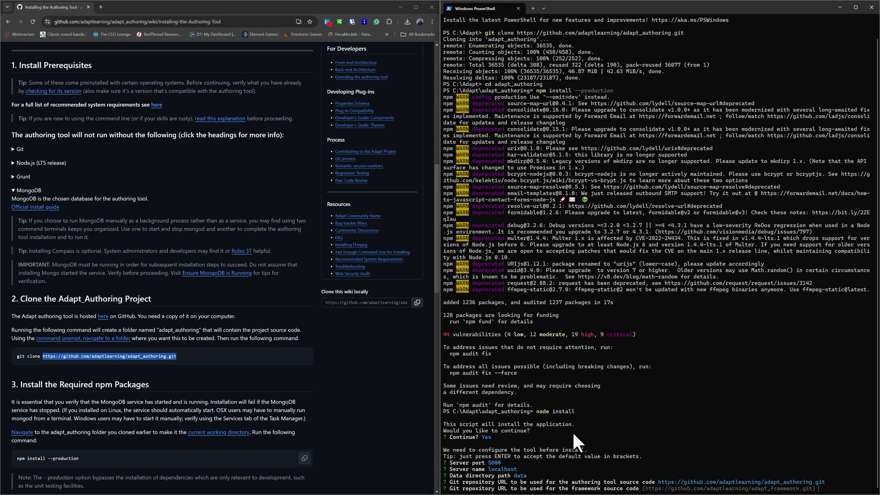
key("Return")
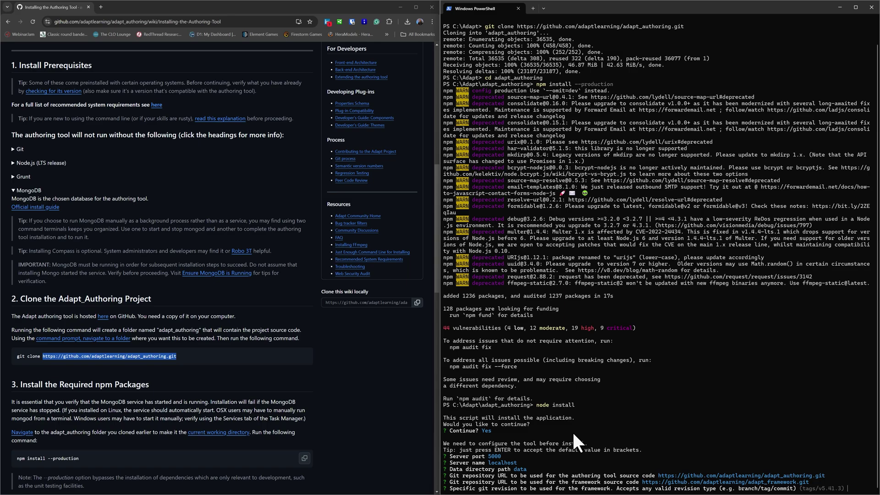
key("Return")
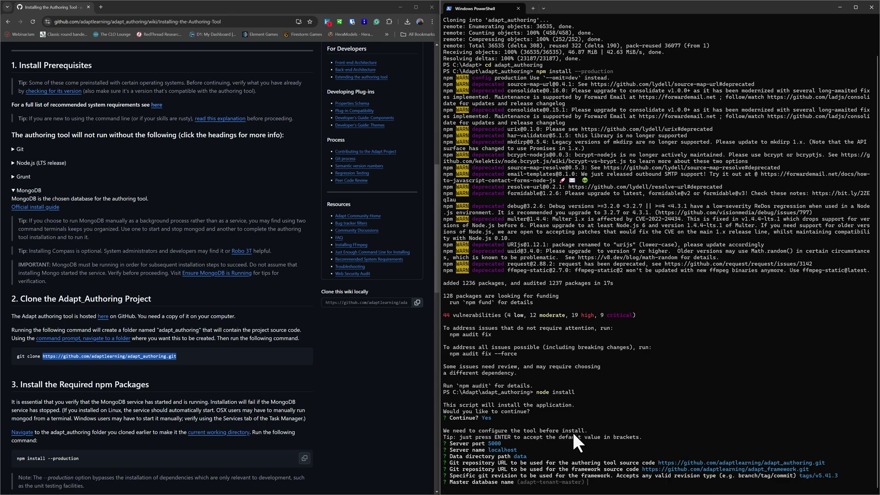
key("Return")
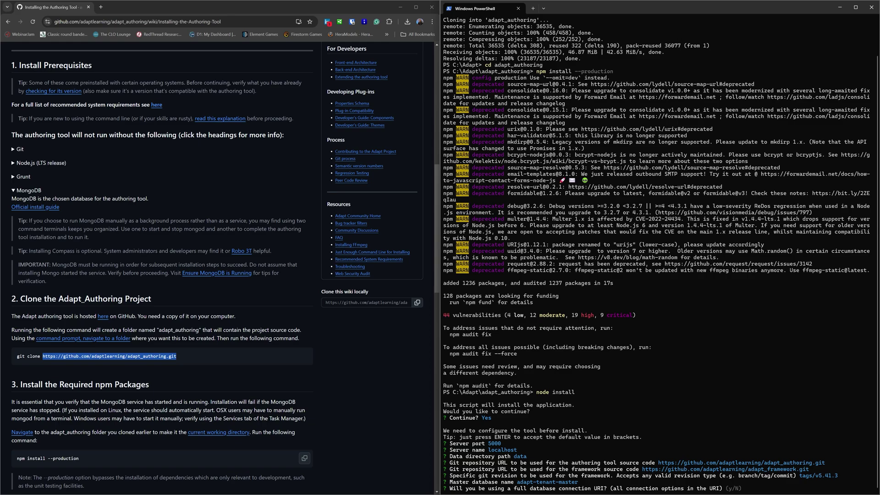
Step: Decline a connection URI, keep localhost port 27017 without credentials, and answer N to SMTP
type("N")
key("Return")
key("Return")
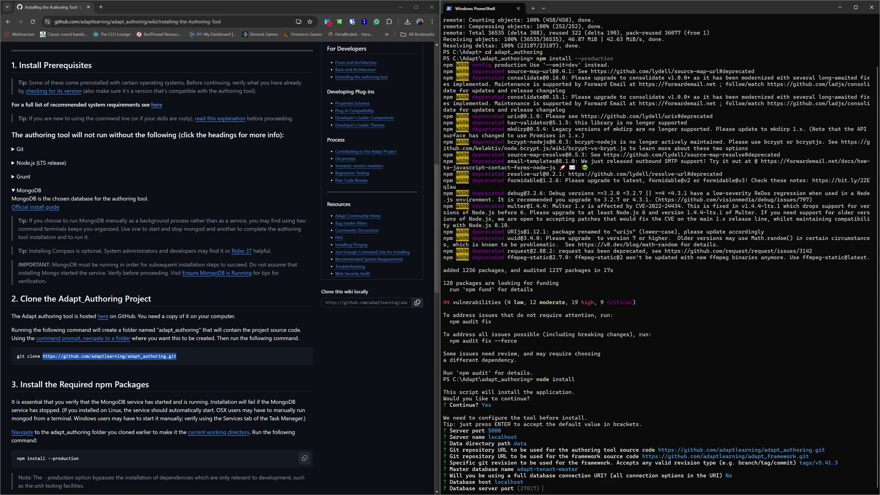
key("Return")
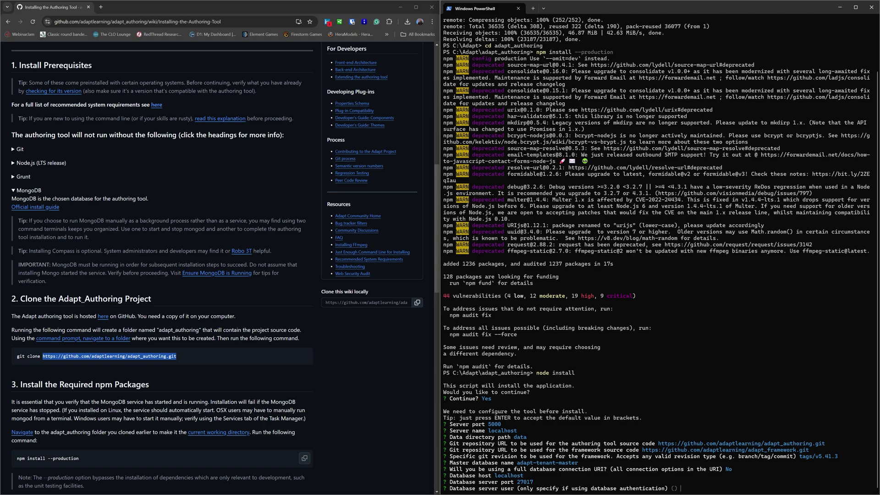
key("Return")
key("Return")
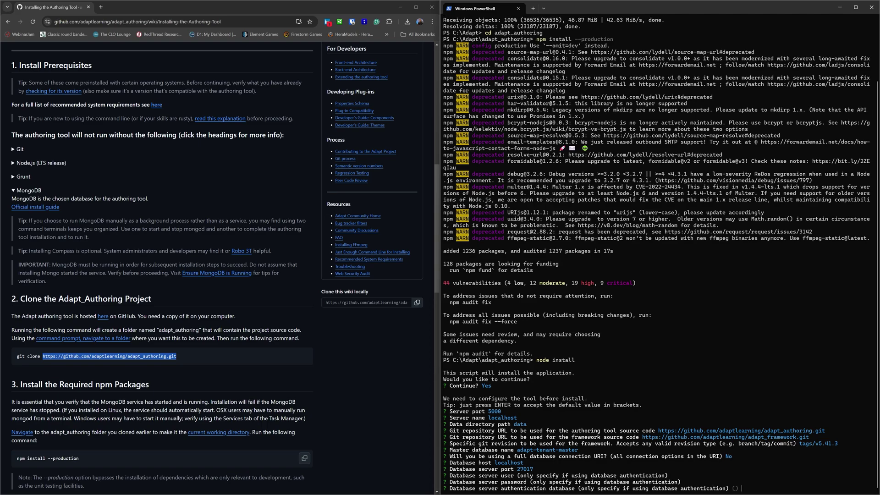
key("Return")
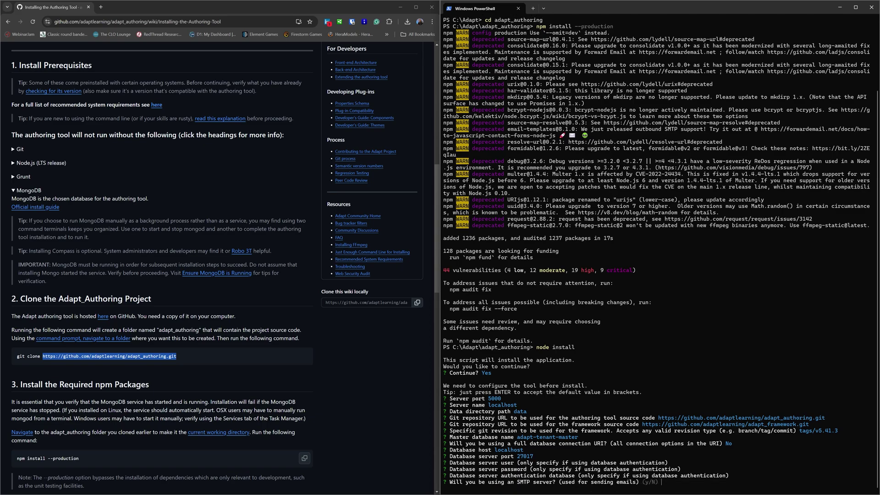
type("N")
key("Return")
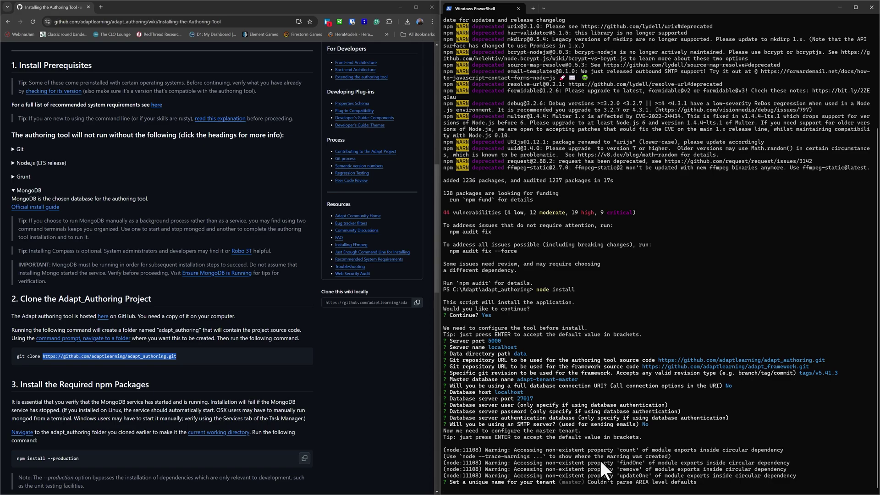
Step: Accept the default master tenant name and display name, then enter the Super Admin email address
key("Return")
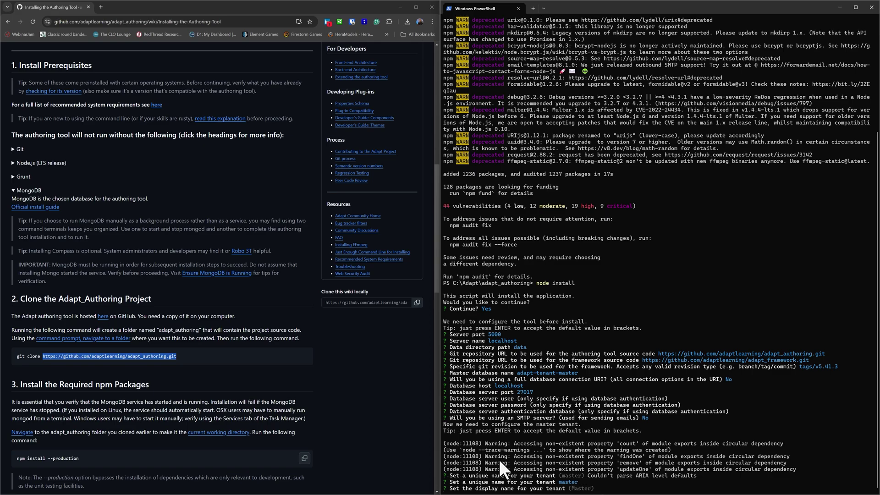
key("Return")
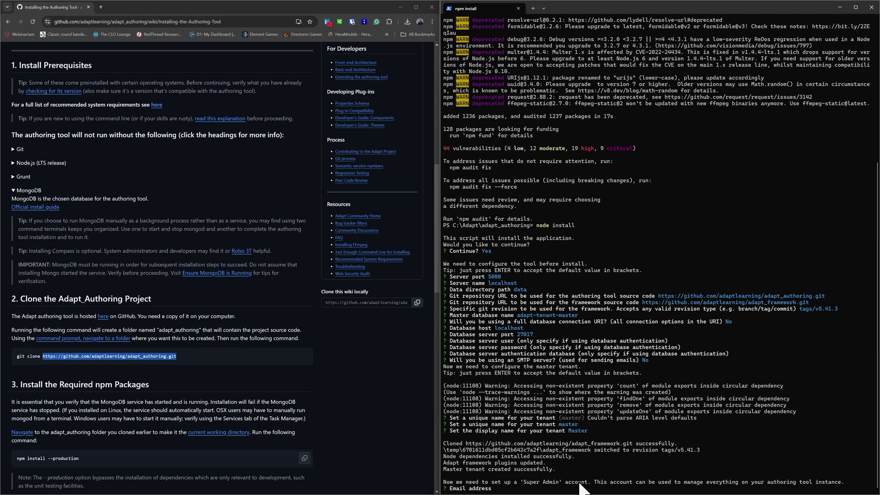
left_click(513, 488)
key("Return")
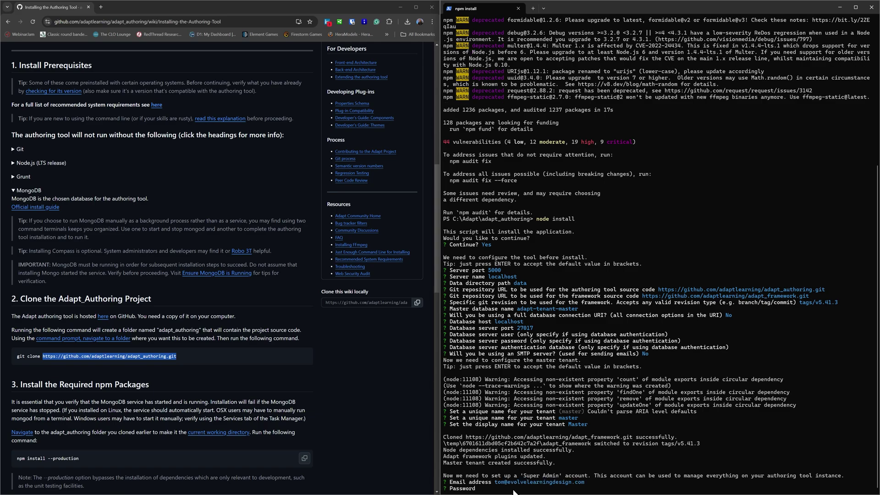
Step: Set and confirm the Super Admin password so the application builds and installation completes
type("***********")
key("Return")
type("*")
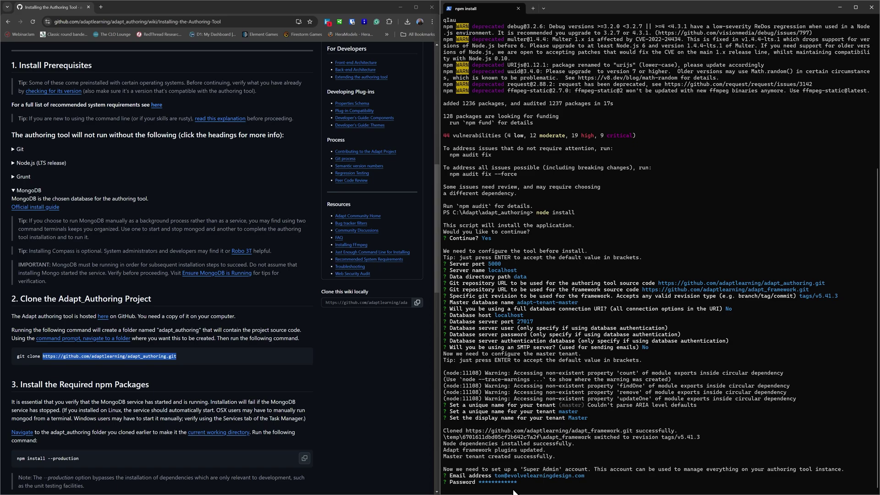
type("***********")
key("Return")
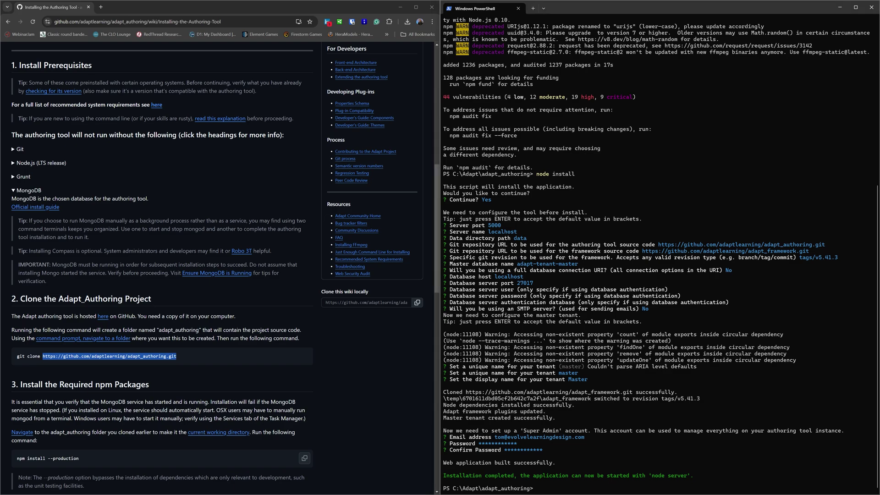
left_click(555, 487)
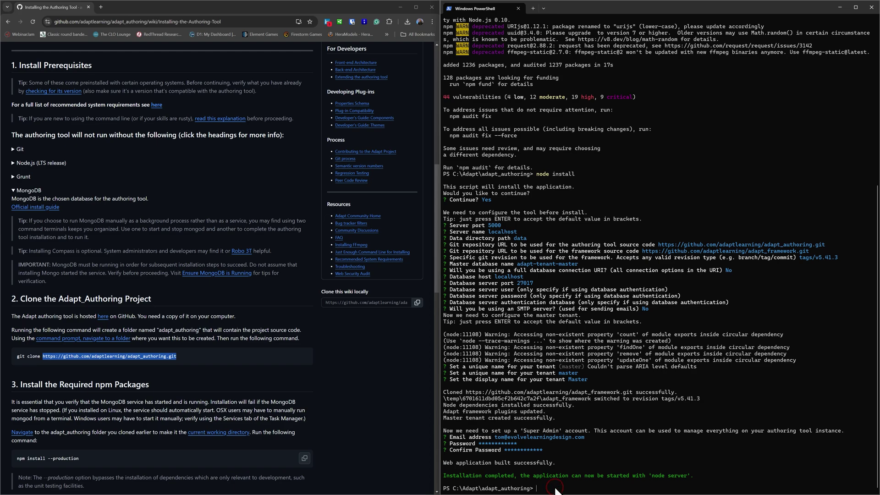
Step: Start the Adapt server with 'node server' on port 5000, then open a new Chrome tab
type("node server")
key("Return")
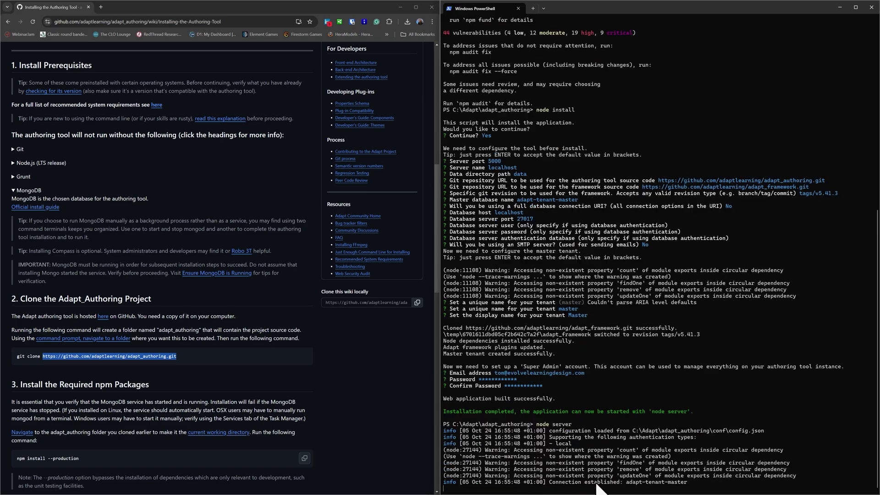
left_click(372, 367)
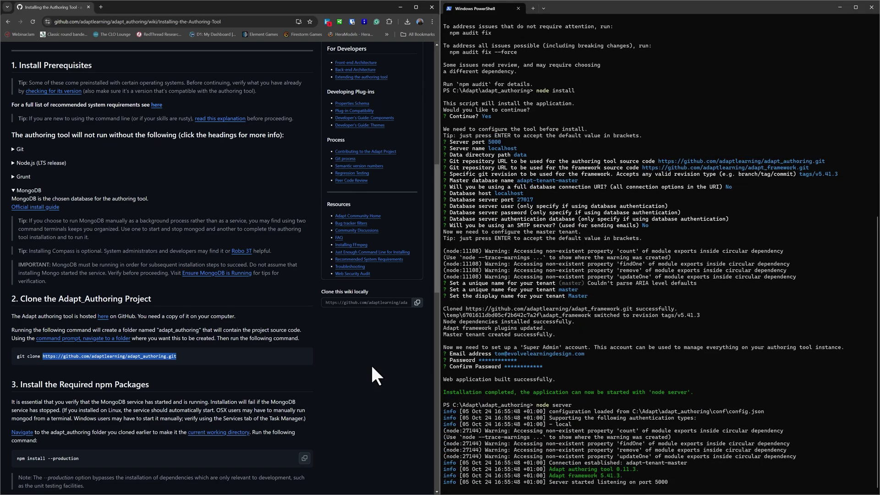
left_click(100, 7)
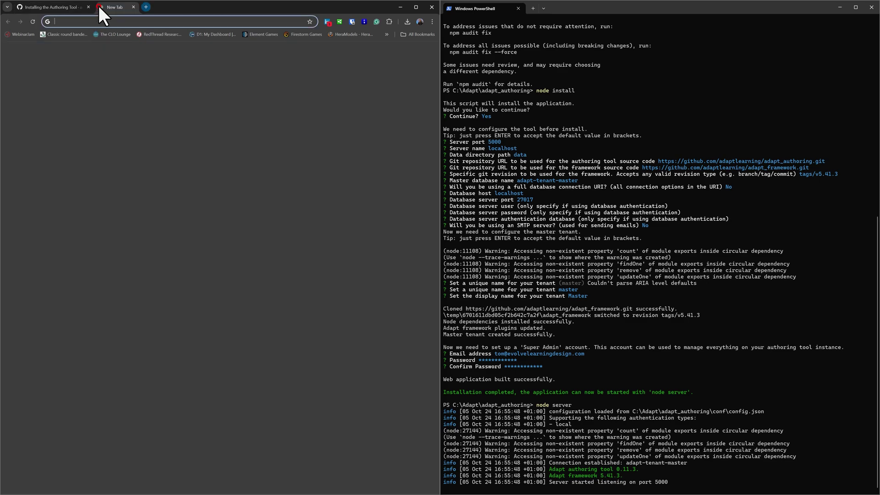
left_click(98, 22)
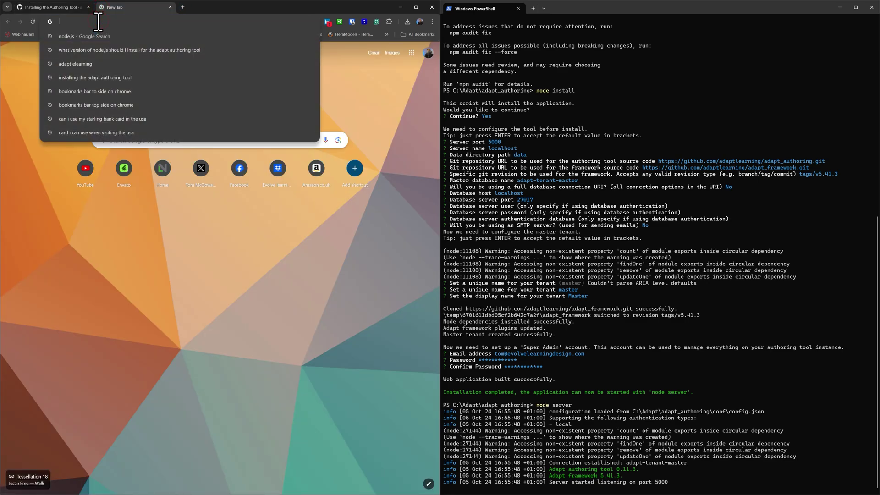
type("http://localhost:5000")
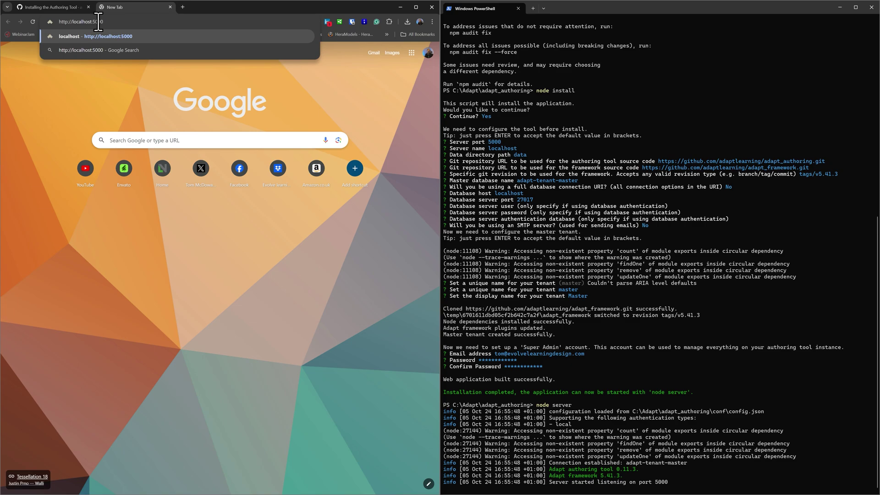
key("Return")
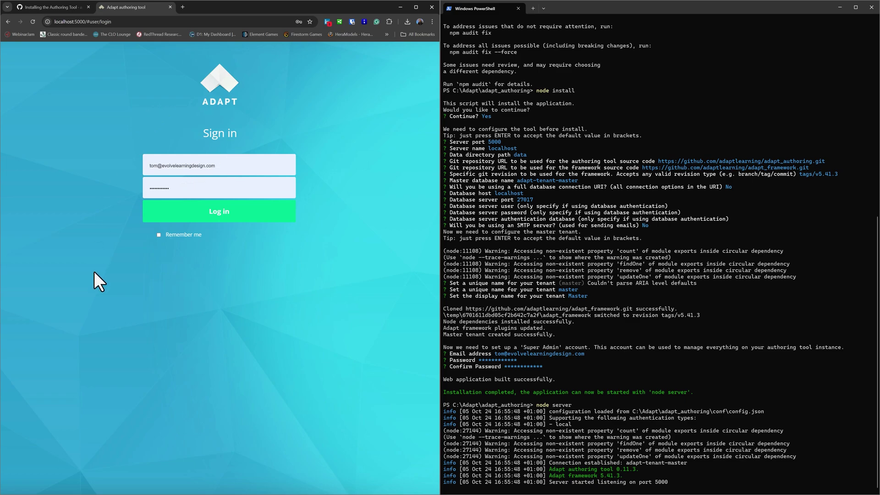
Step: Sign in as the Super Admin by replacing the autofilled password with the account password
double_click(202, 188)
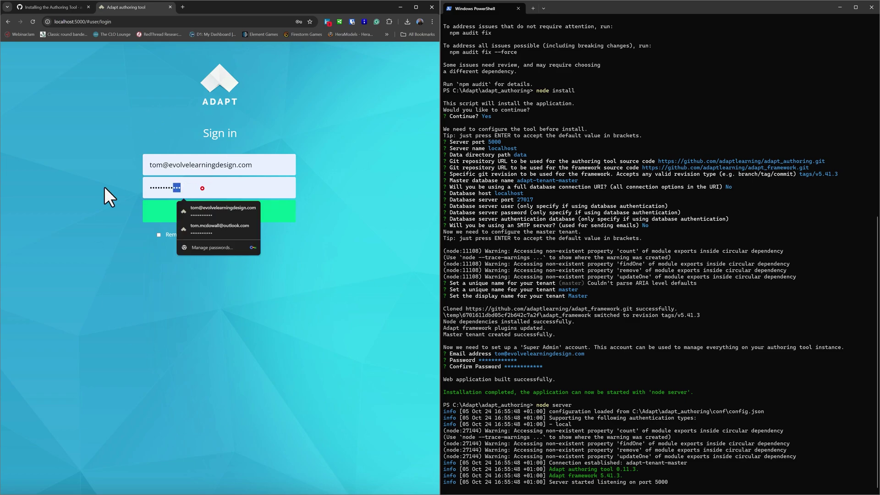
type("*********")
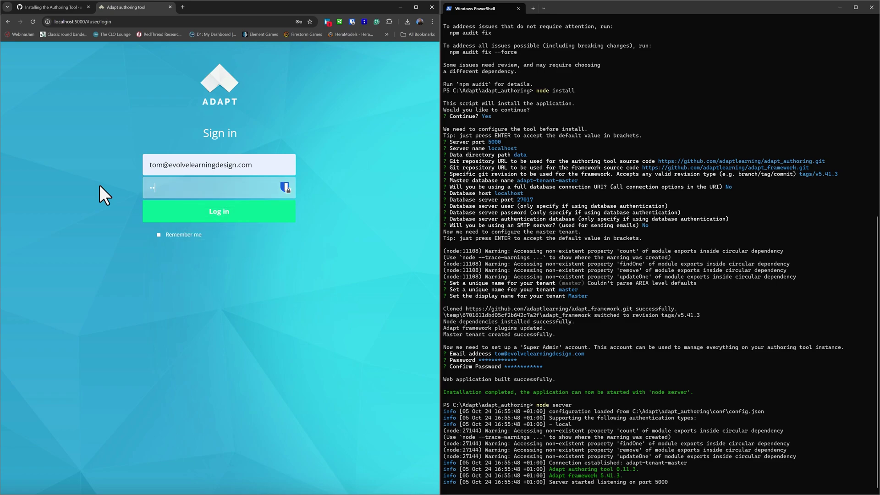
type("**")
key("Return")
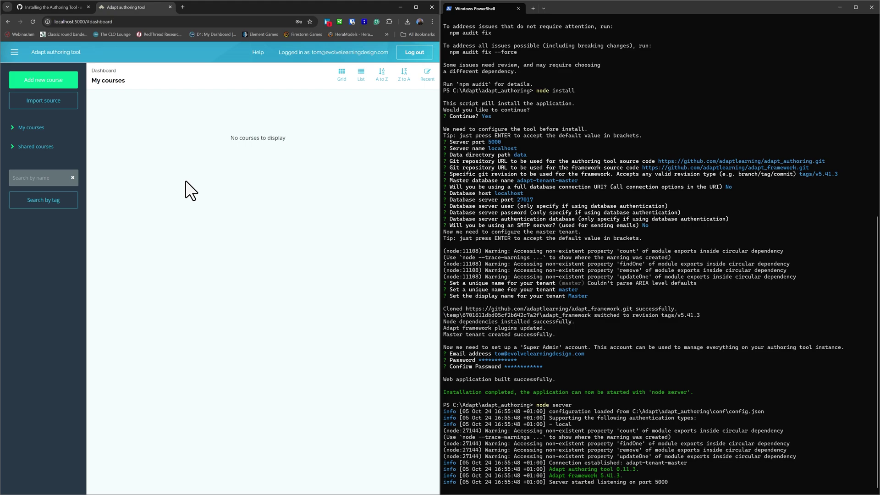